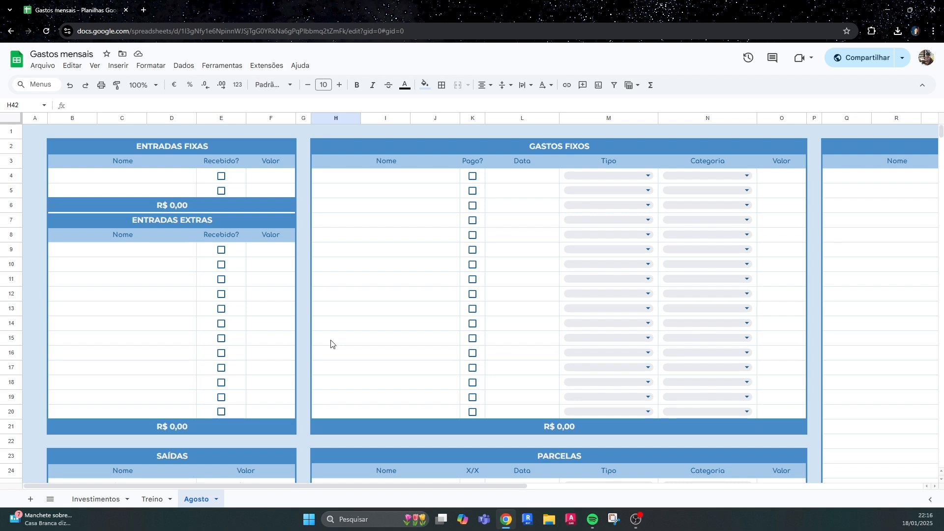
Enter Salário as the first ENTRADAS FIXAS item, mark it as received and give it a value of R$ 2 000,00
click(187, 148)
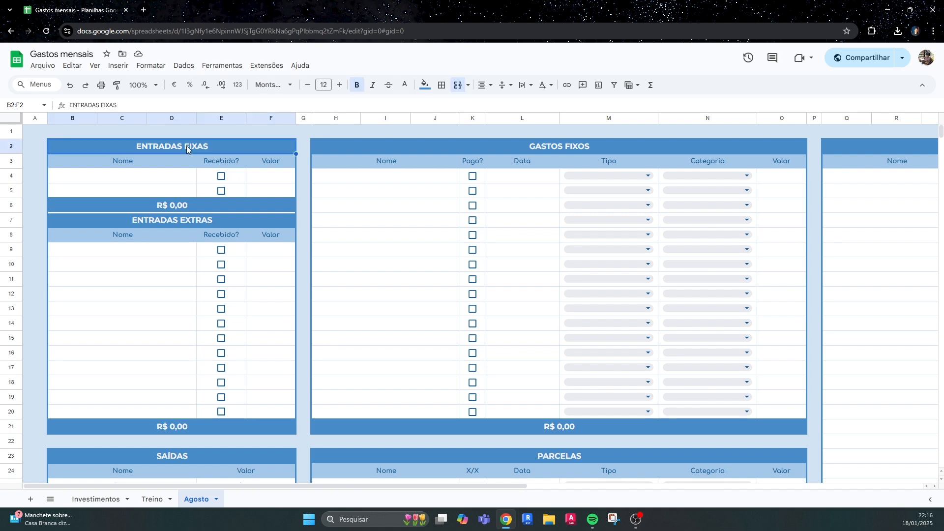
click(159, 177)
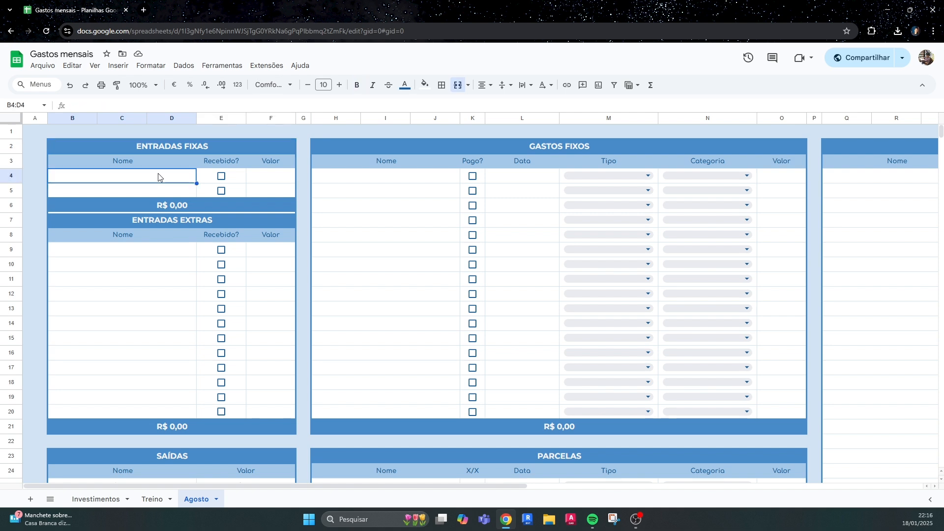
text(Salário)
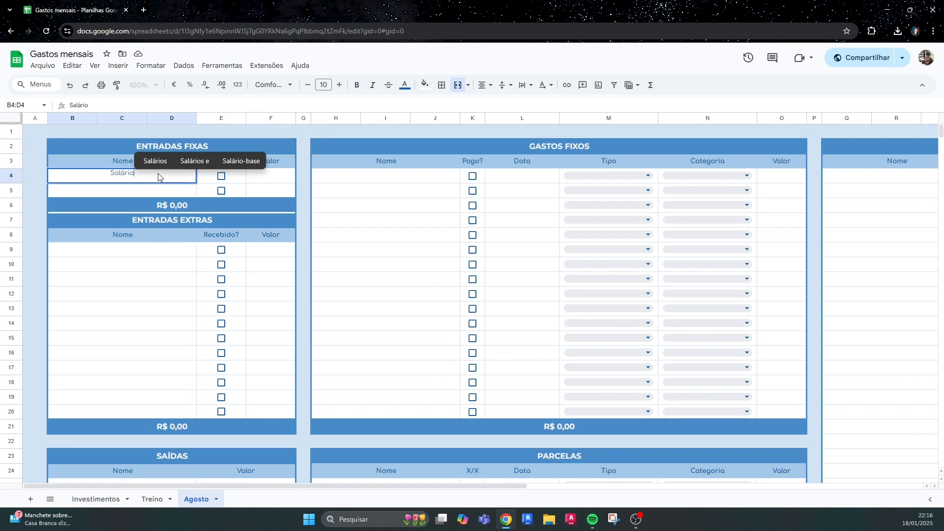
key(Return)
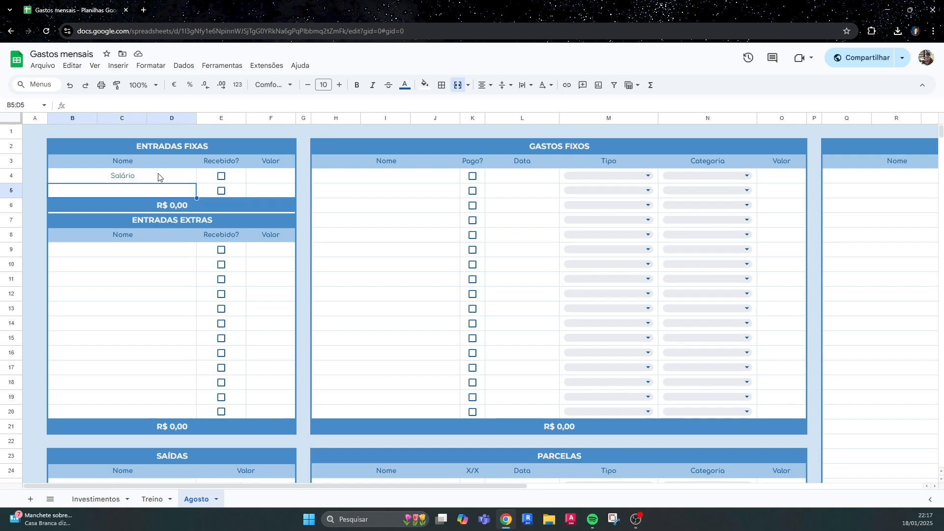
click(221, 176)
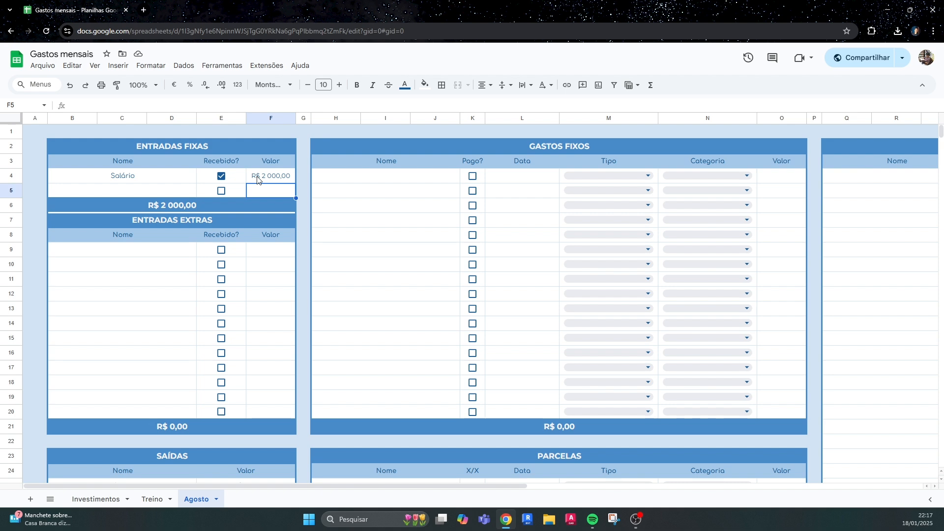
Enter Doces as the first ENTRADAS EXTRAS item with a value of 300 and mark it as received
click(209, 220)
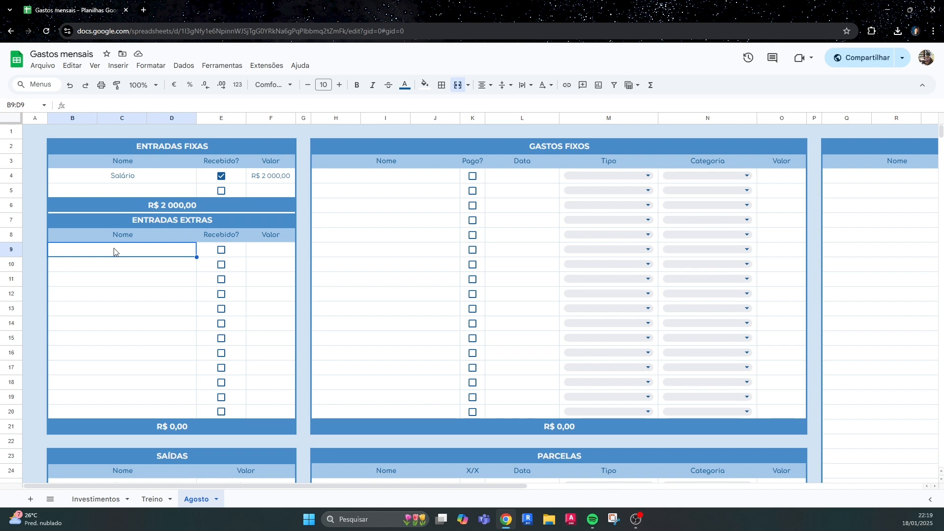
text(Doces)
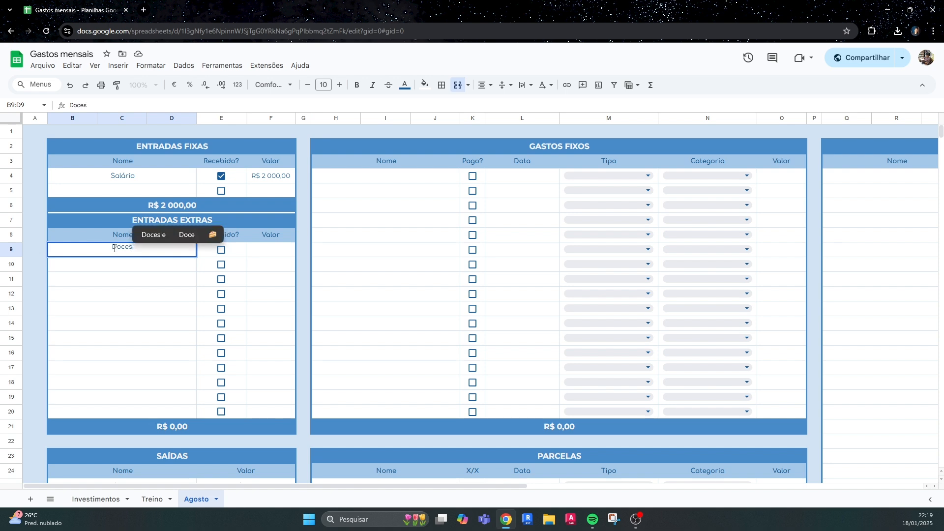
click(251, 254)
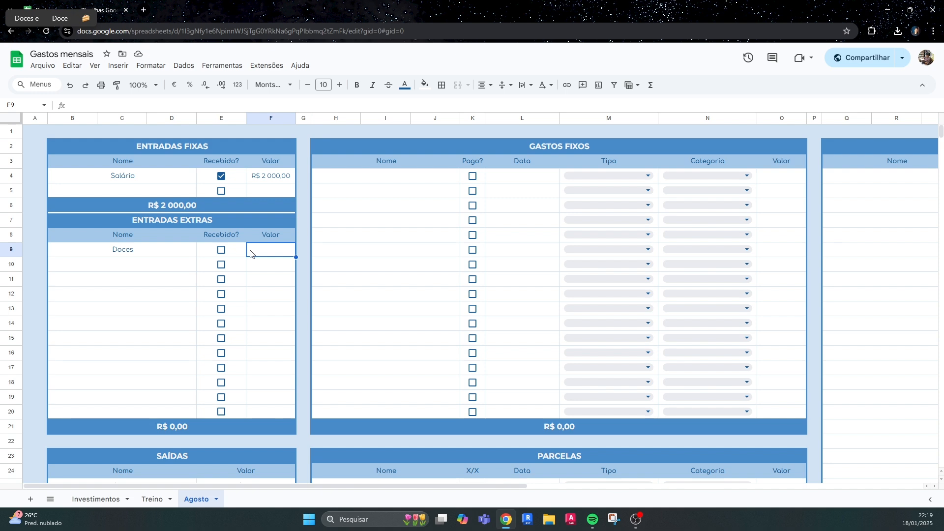
text(300)
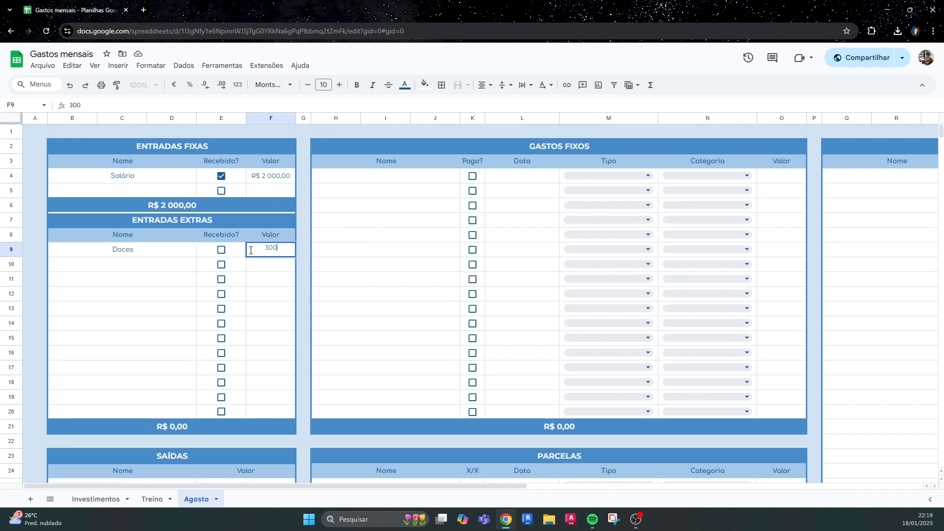
key(Return)
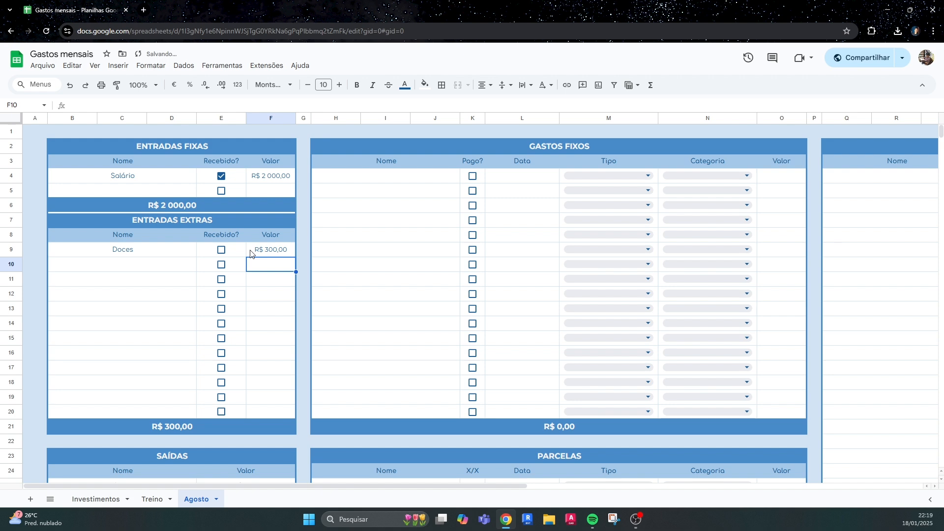
click(221, 249)
Examine the SAÍDAS and SALDO sections and the monthly spending summaries by category and by type
click(144, 268)
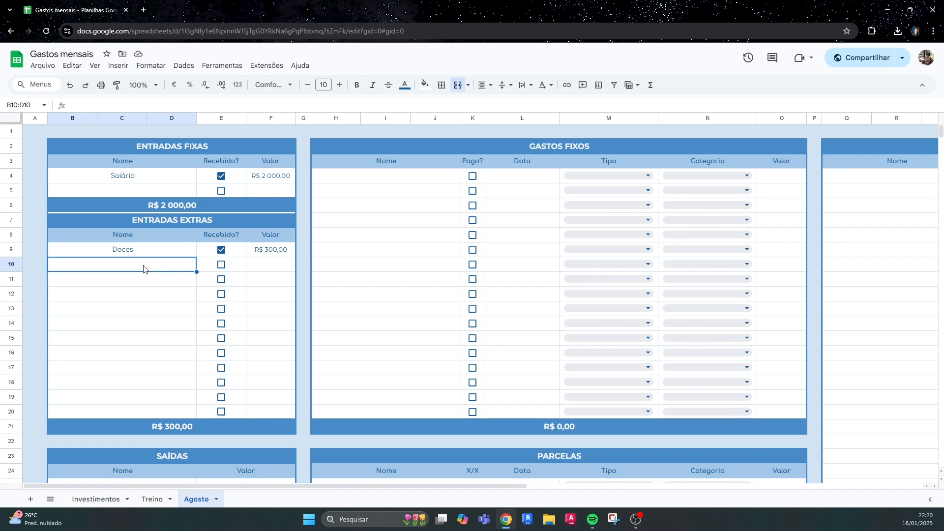
scroll(143, 269, down, 5)
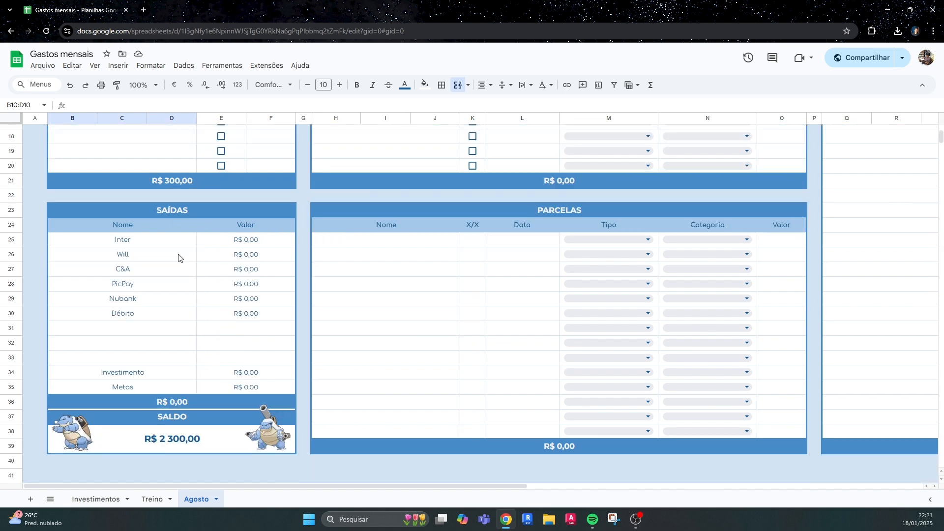
scroll(177, 268, down, 3)
scroll(139, 303, up, 1)
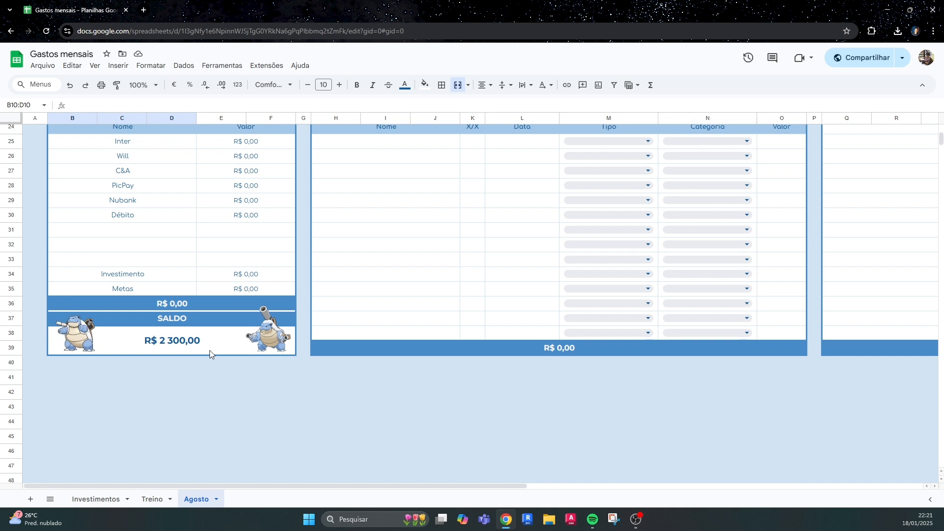
scroll(214, 367, up, 1)
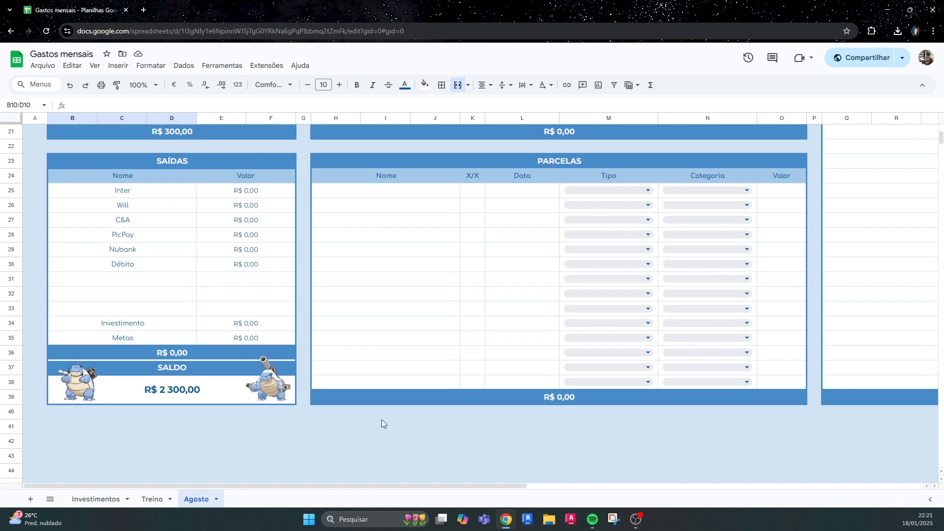
scroll(381, 420, down, 1)
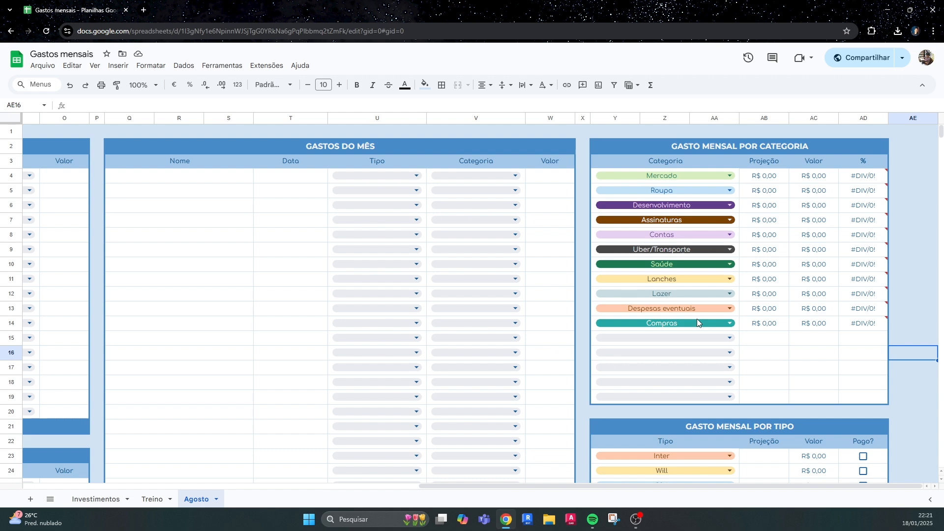
scroll(701, 292, down, 1)
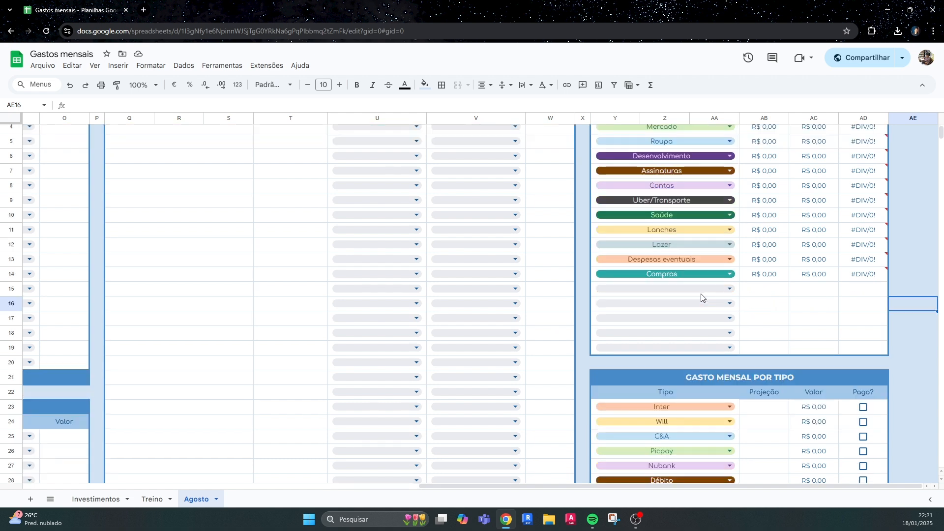
scroll(701, 294, up, 1)
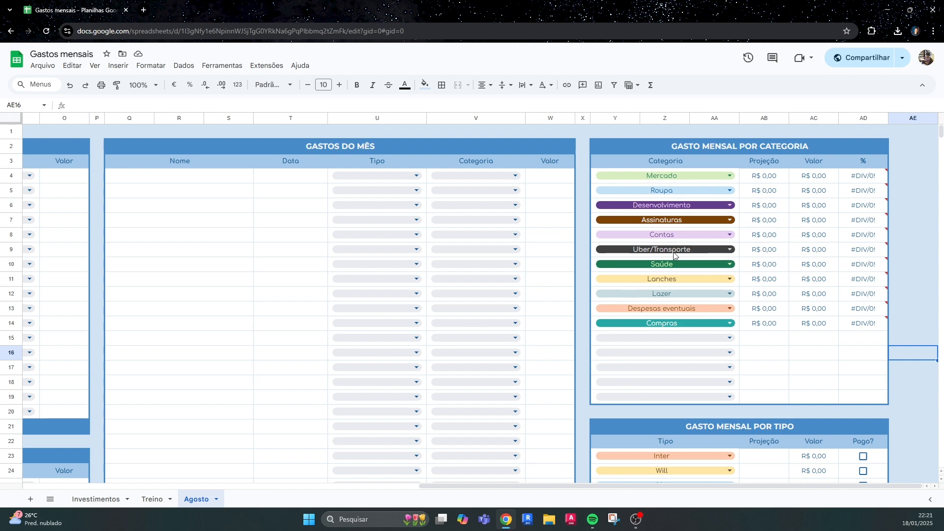
scroll(673, 251, down, 5)
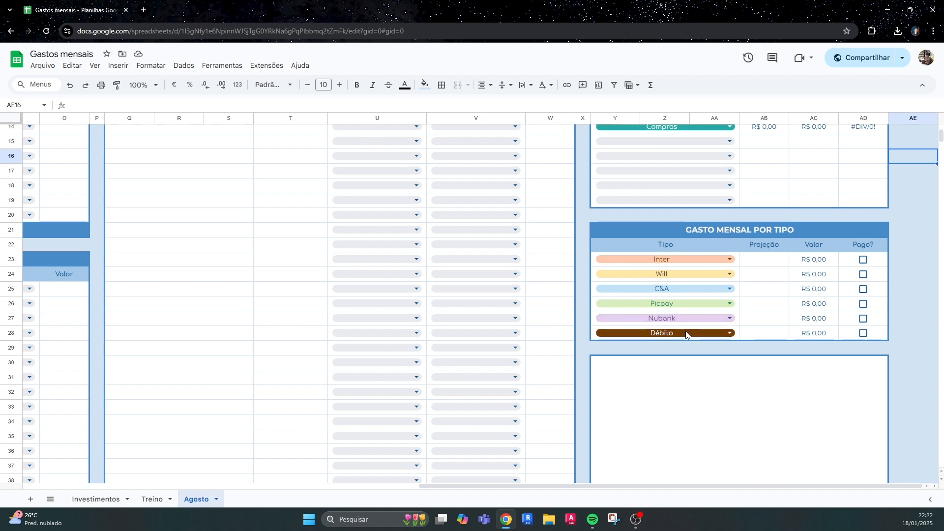
scroll(685, 331, up, 5)
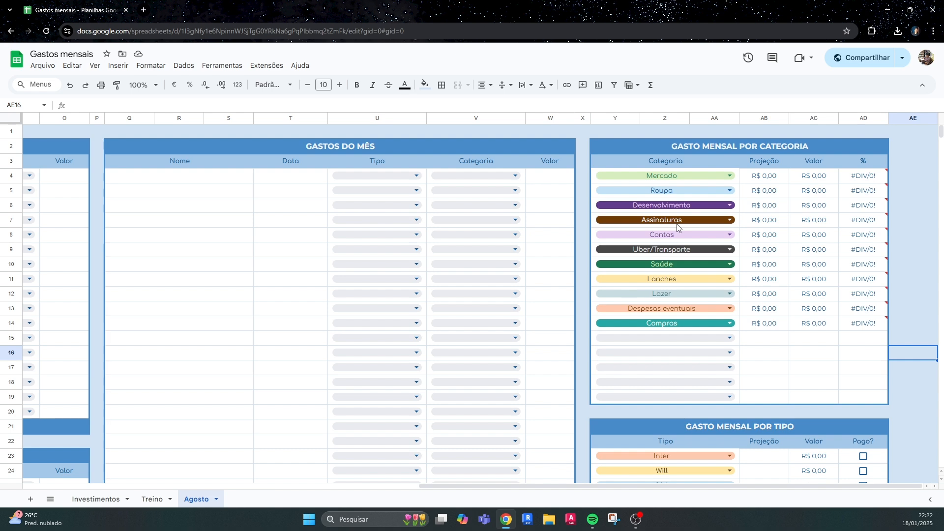
Open the data validation rule that holds the spending category list for editing
click(179, 68)
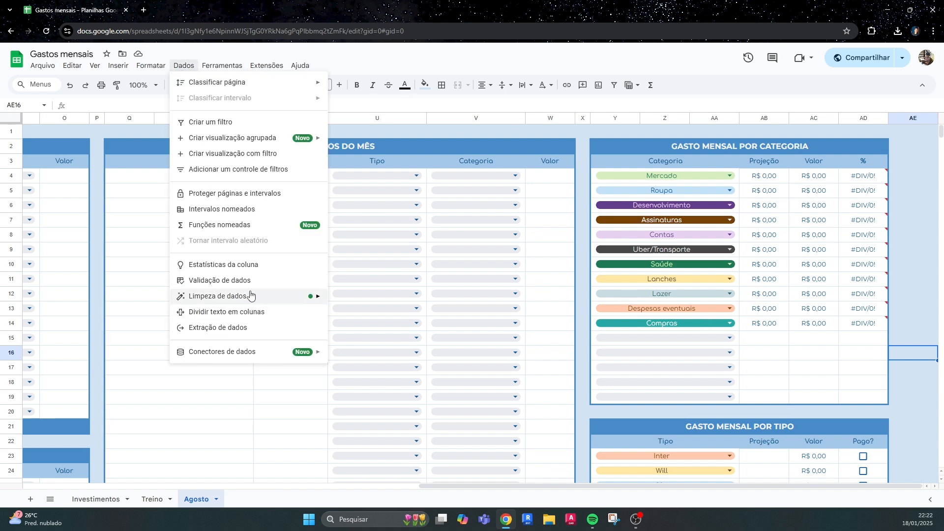
click(236, 286)
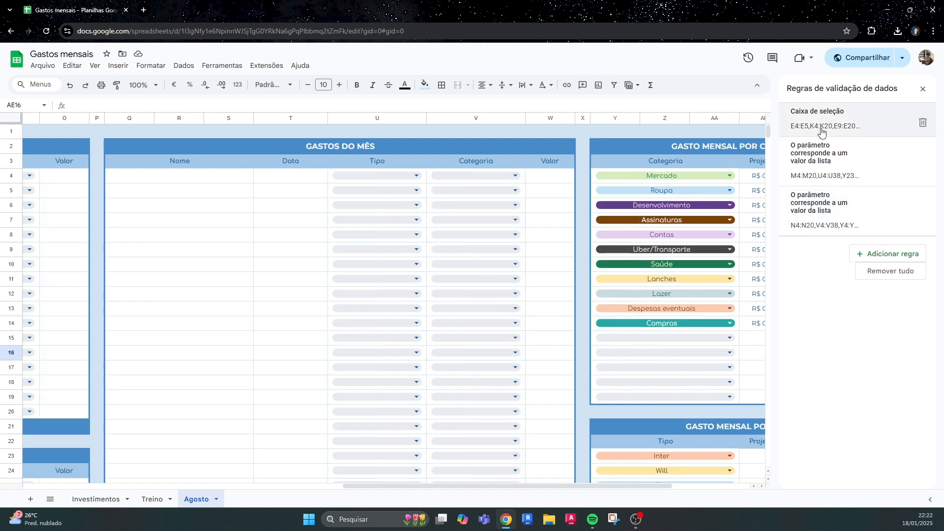
scroll(653, 249, down, 1)
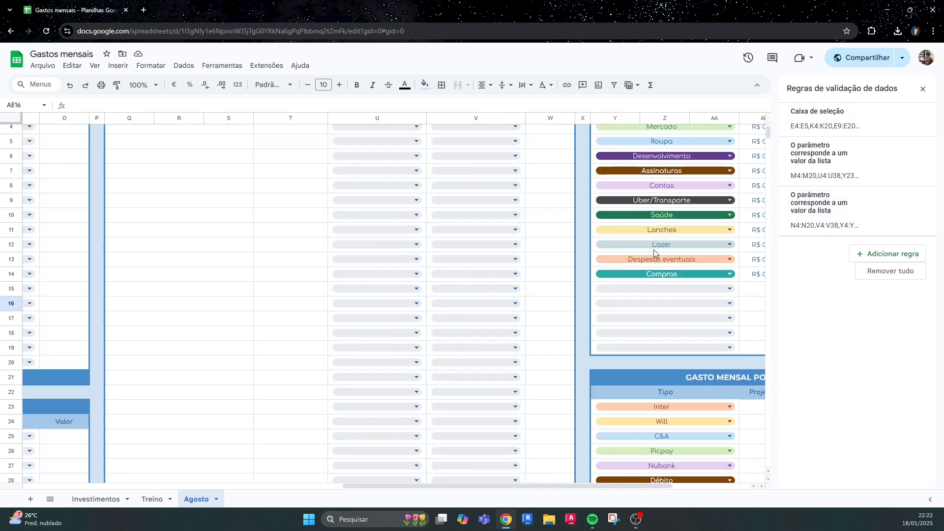
scroll(659, 251, up, 1)
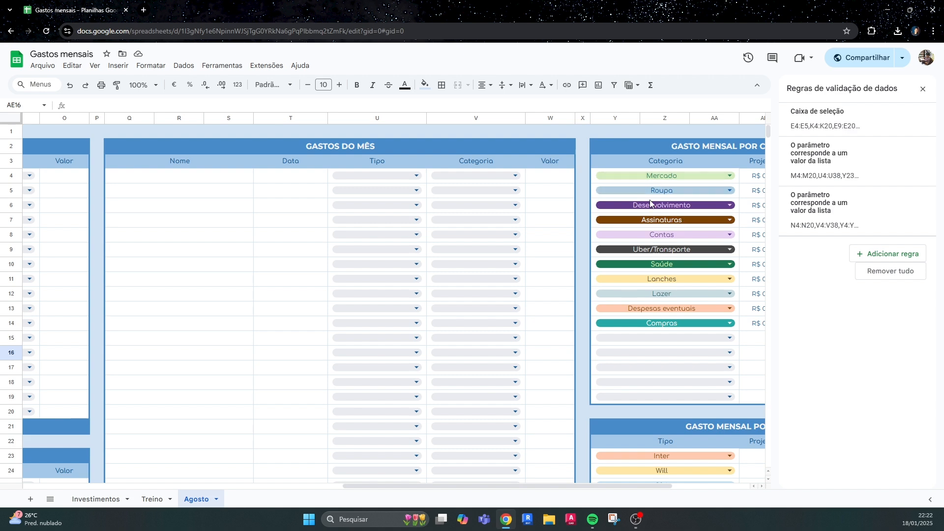
click(806, 213)
scroll(839, 249, down, 3)
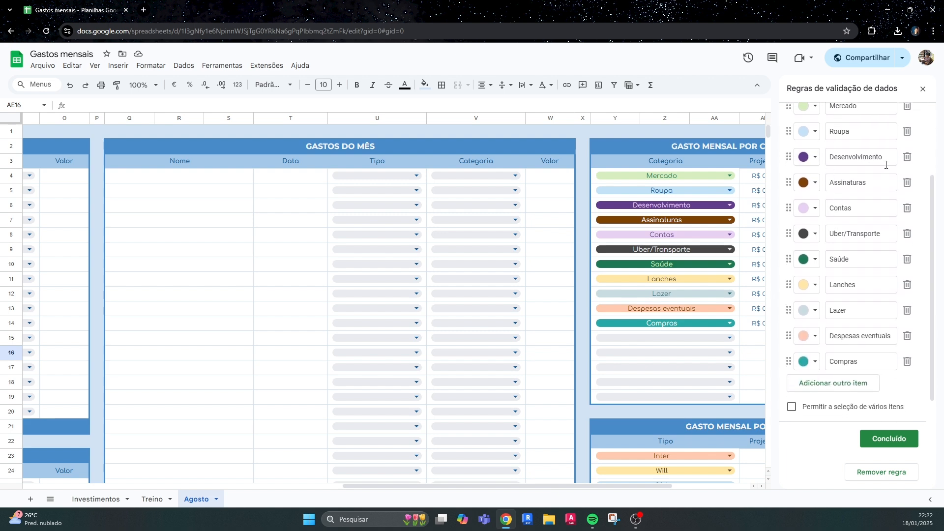
Add a brown item named Beleza to the category list of the validation rule
click(834, 386)
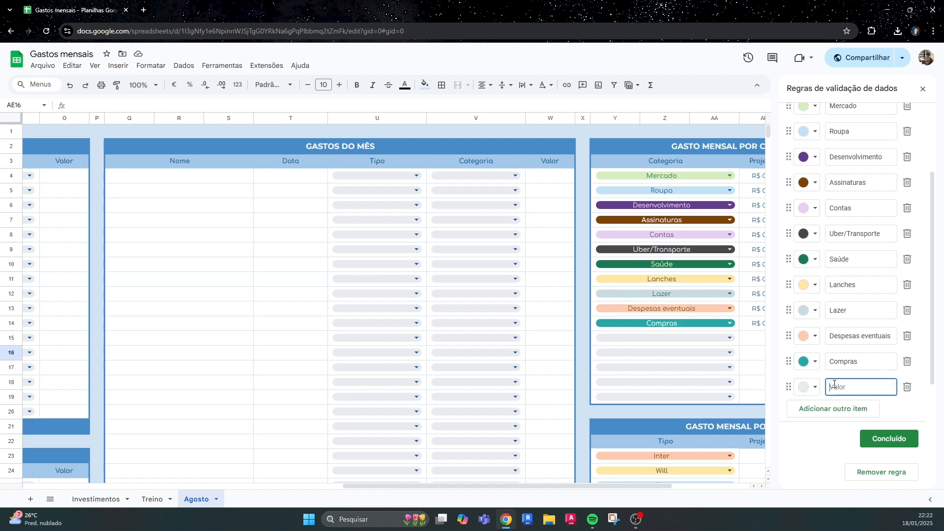
click(819, 390)
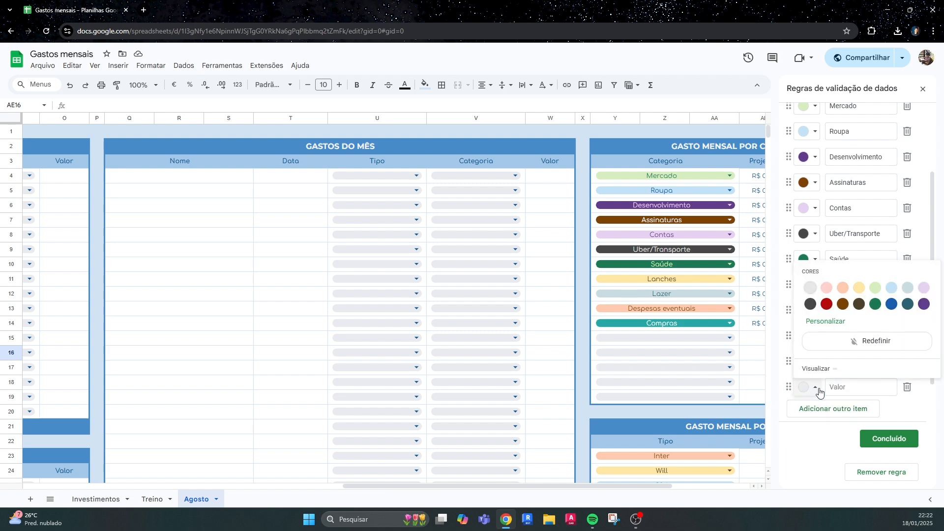
click(842, 304)
click(846, 386)
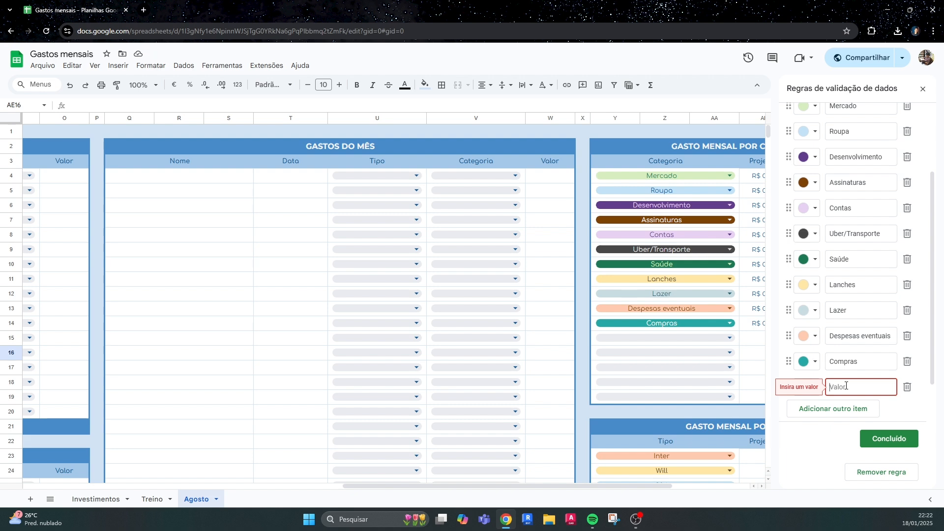
text(Belez)
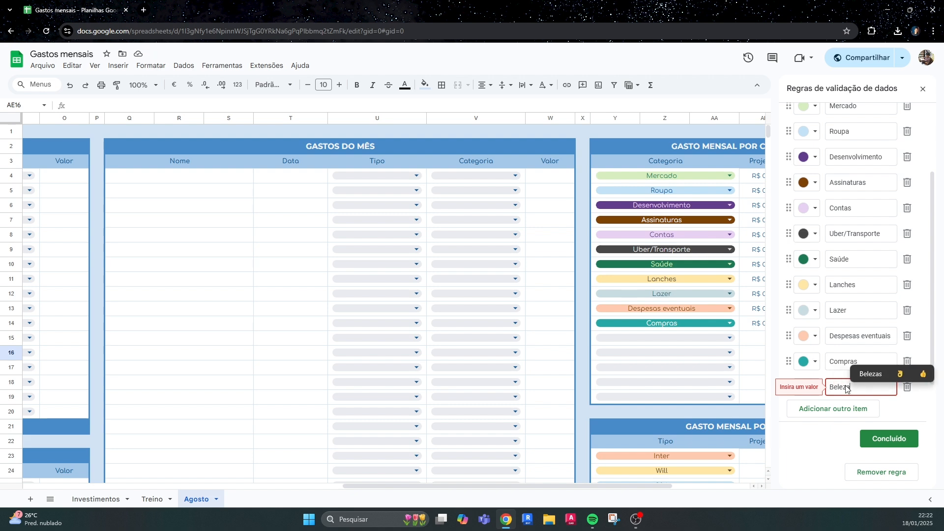
text(a)
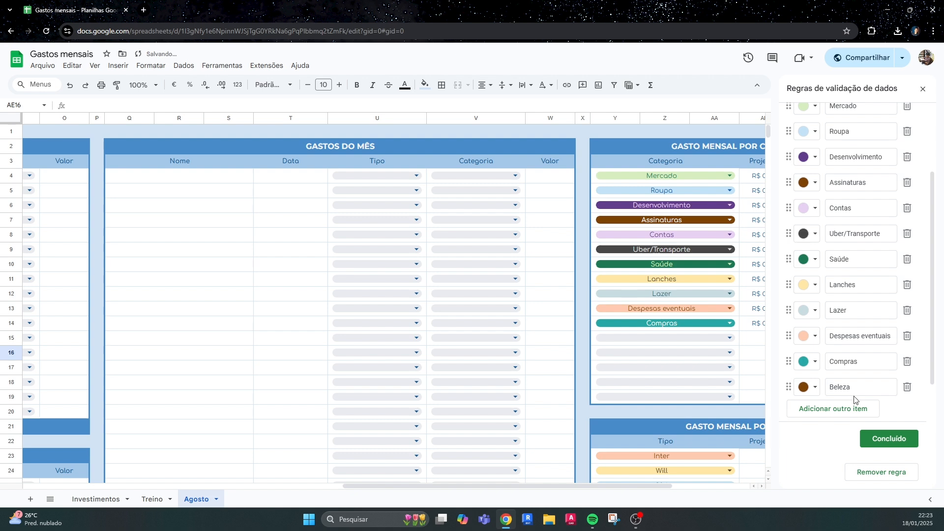
scroll(745, 321, down, 4)
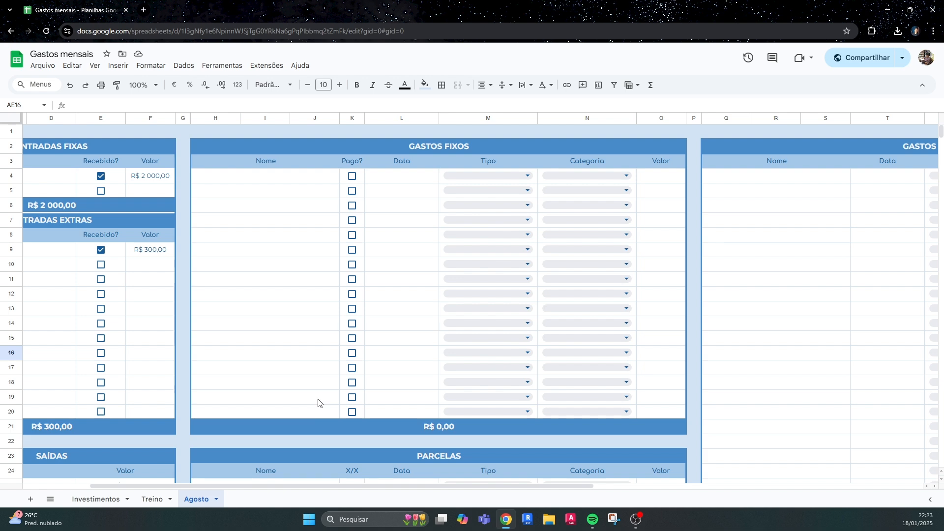
Enter Aluguel as the first name in the GASTOS FIXOS table
drag(432, 491, 545, 493)
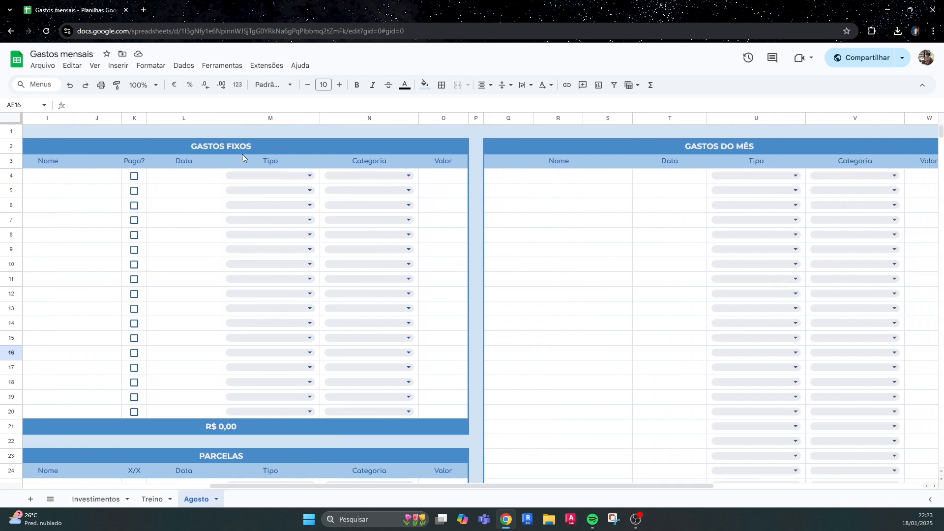
click(223, 146)
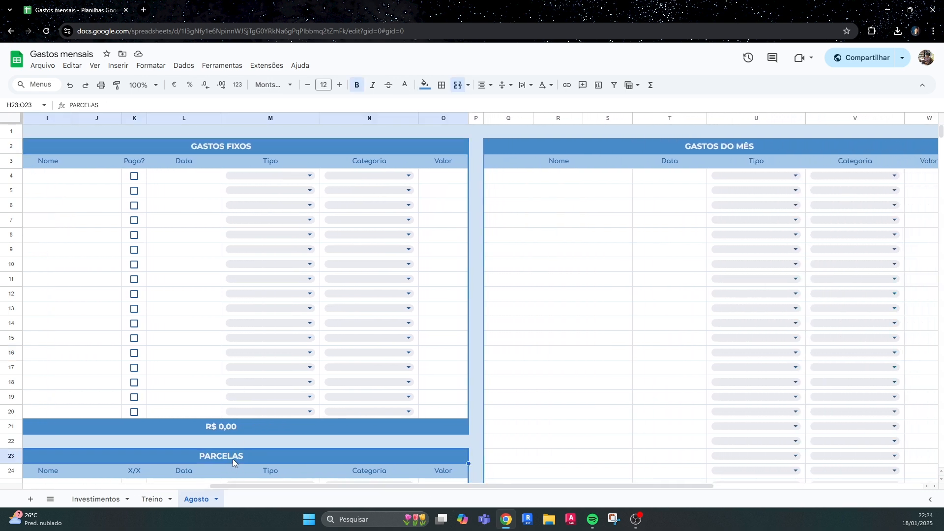
click(728, 150)
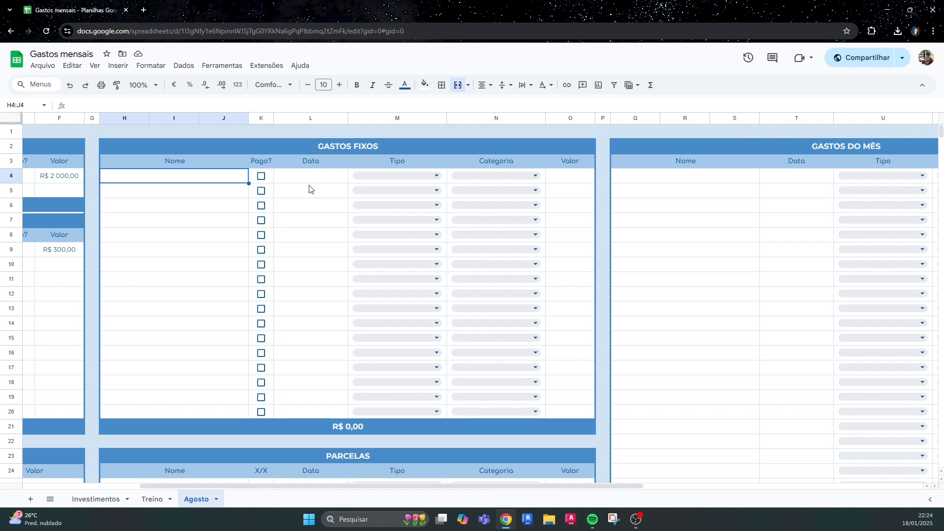
text(Aluguel)
key(Return)
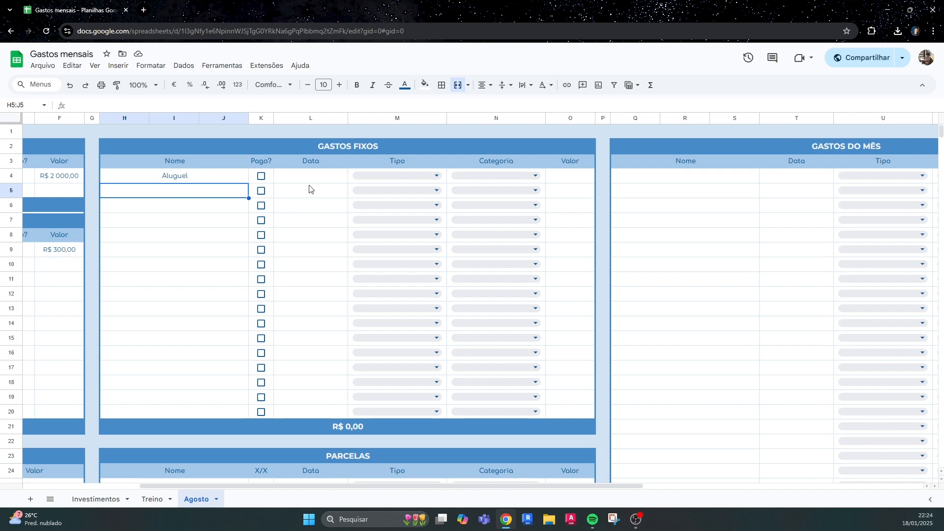
Try out the Pago? checkbox of the Aluguel row by ticking and clearing it
drag(291, 179, 261, 180)
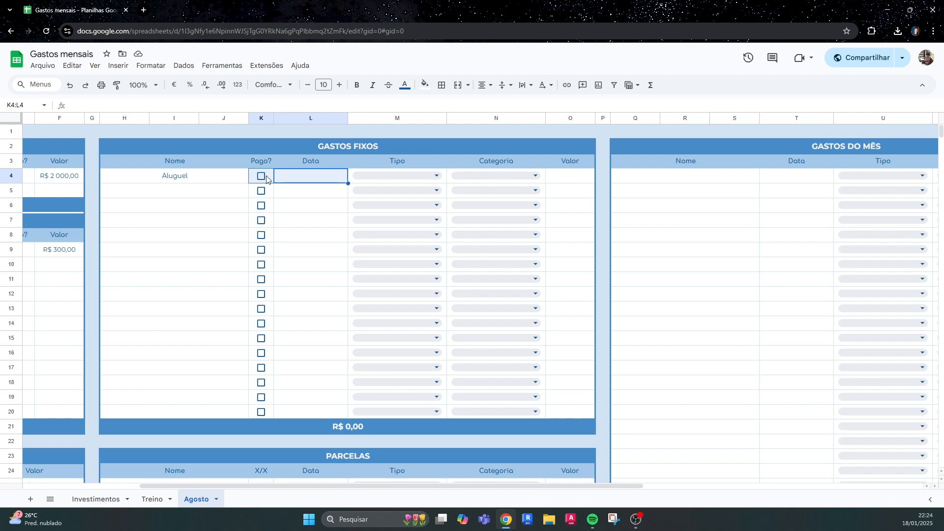
click(291, 179)
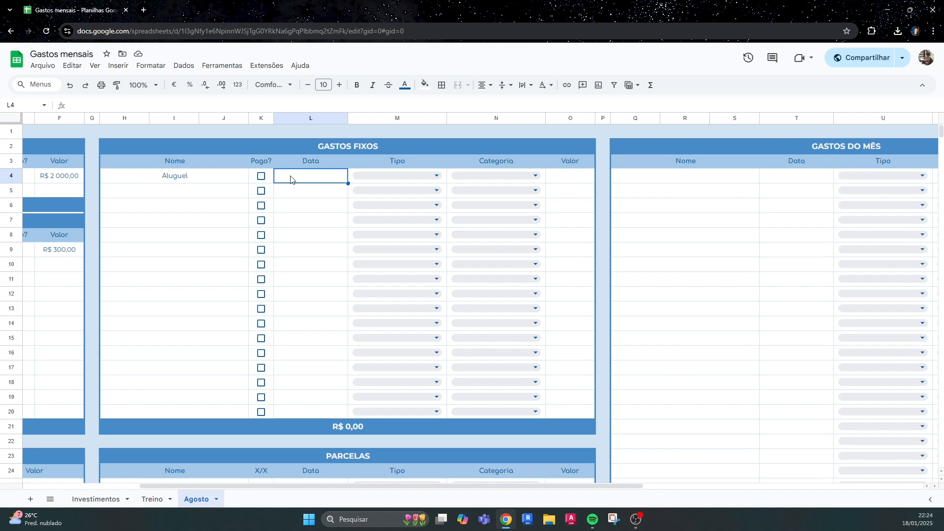
click(261, 177)
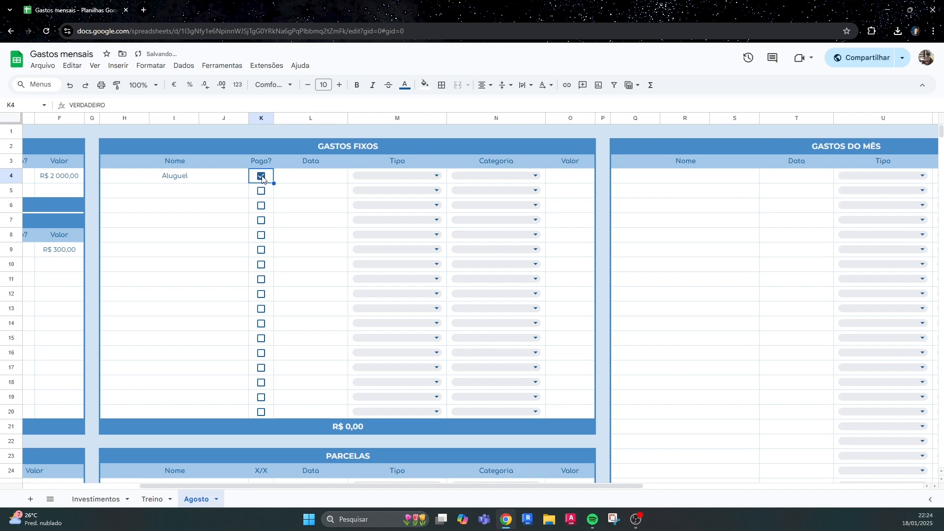
click(262, 178)
Try 20/01 as the date of the Aluguel expense and undo the entry
click(289, 177)
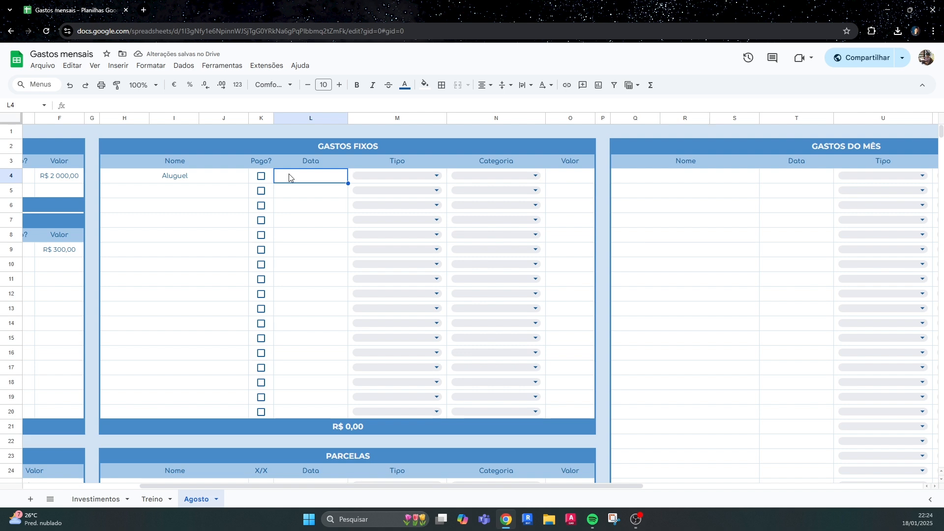
text(20/01)
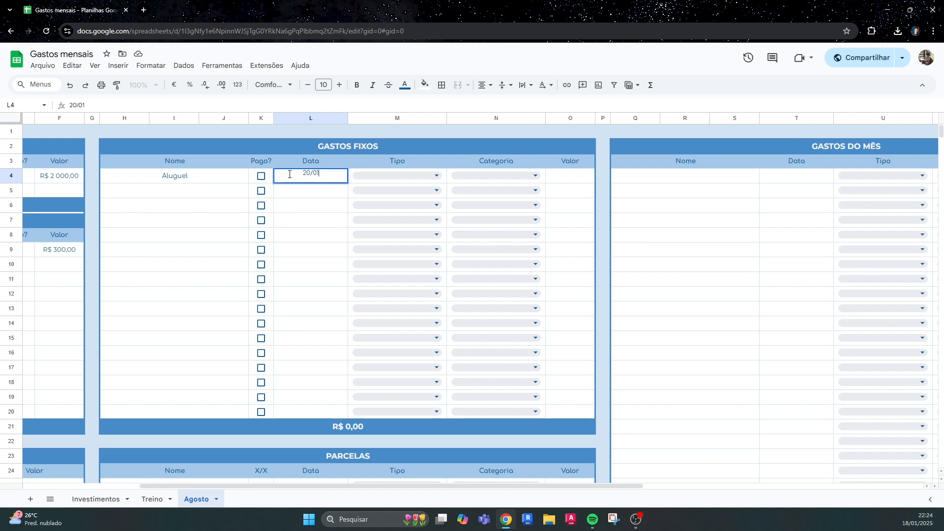
key(Return)
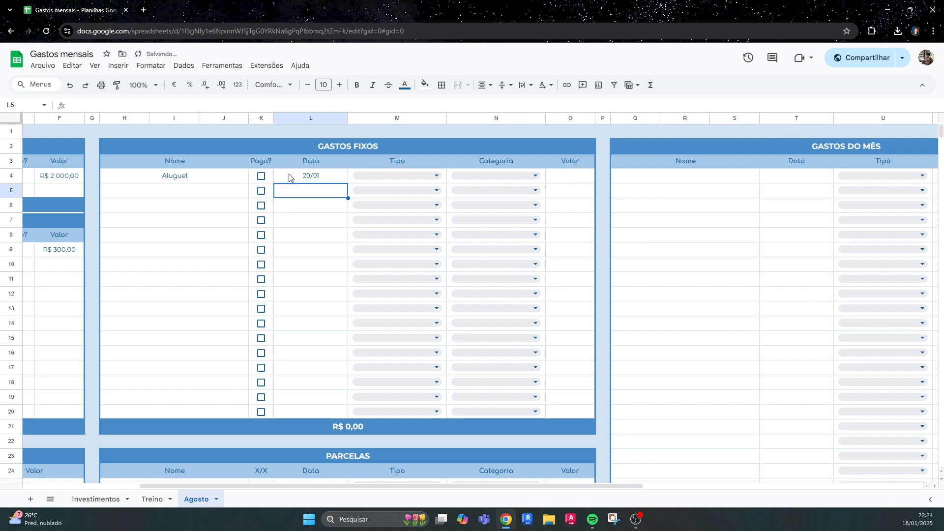
key(ctrl+z)
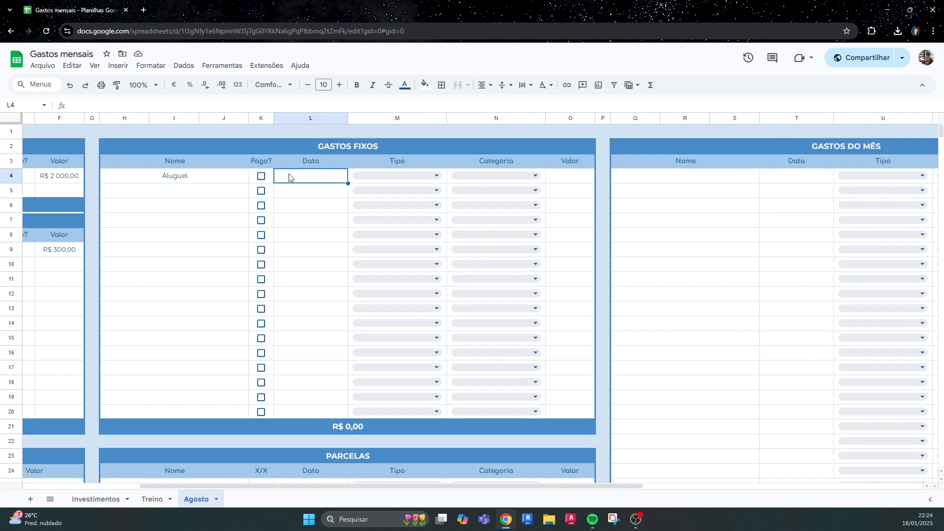
Complete the Aluguel row with date 01/20, type Inter, category Contas and value 1000
text(01/20)
key(Return)
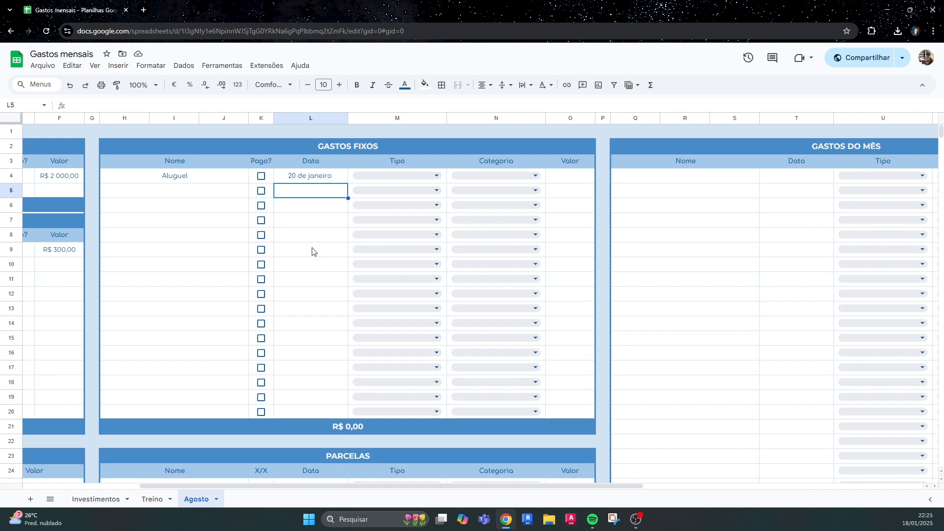
click(394, 175)
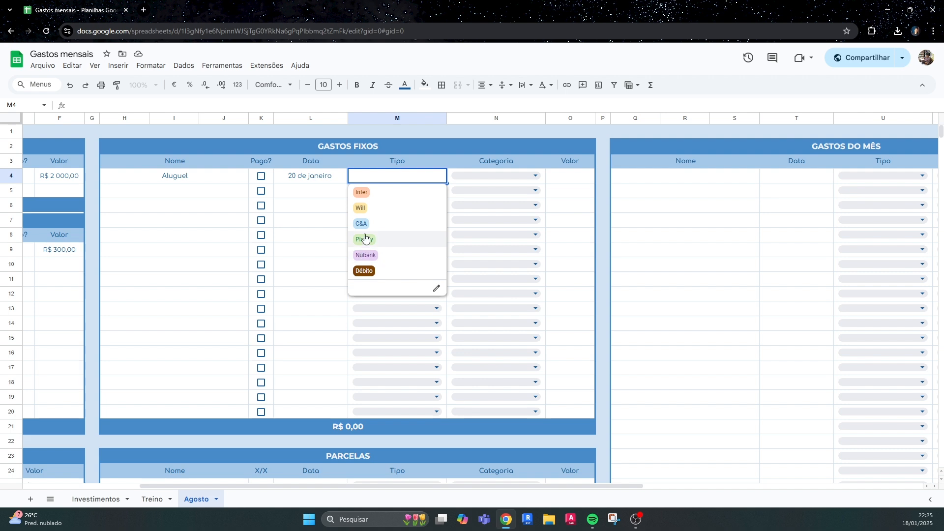
click(368, 196)
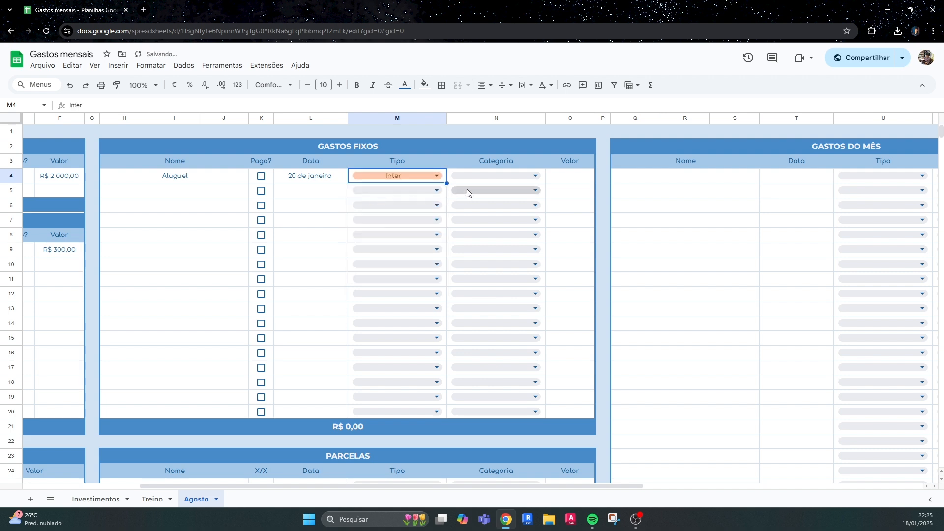
click(462, 178)
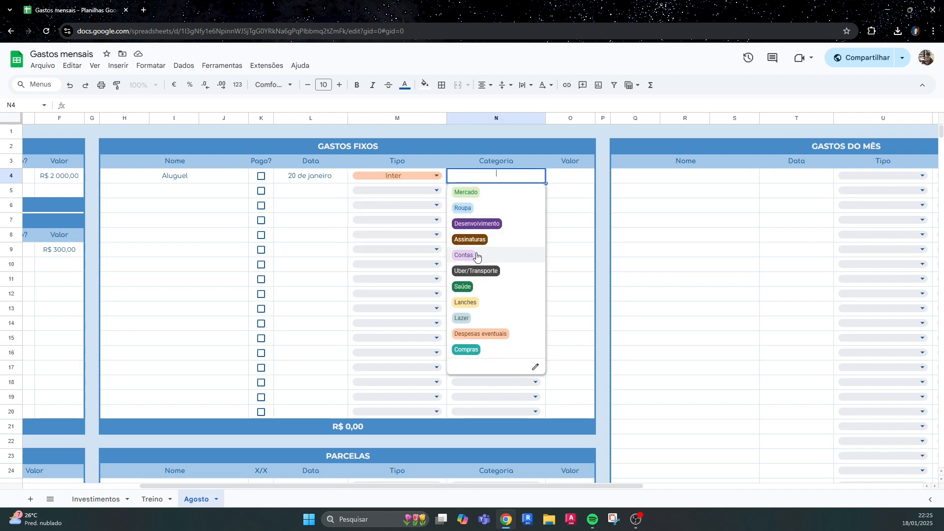
click(477, 255)
click(577, 175)
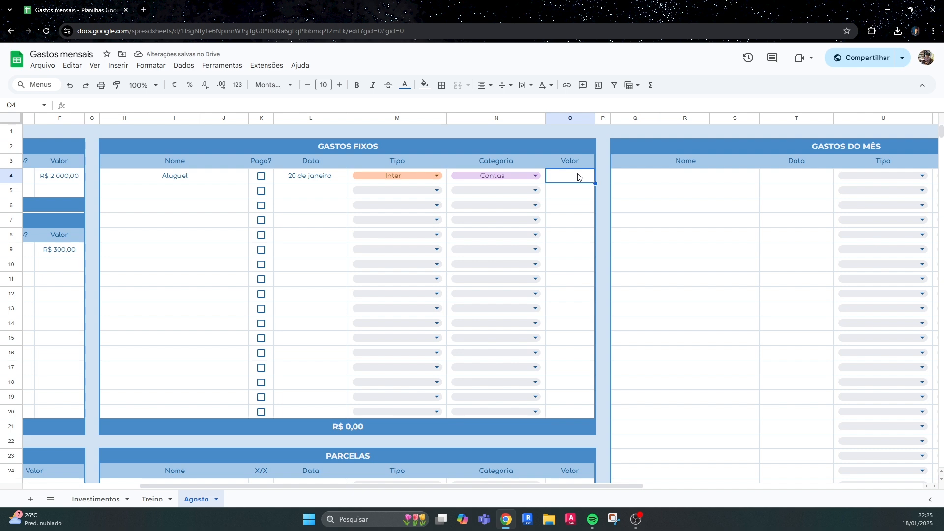
text(1000)
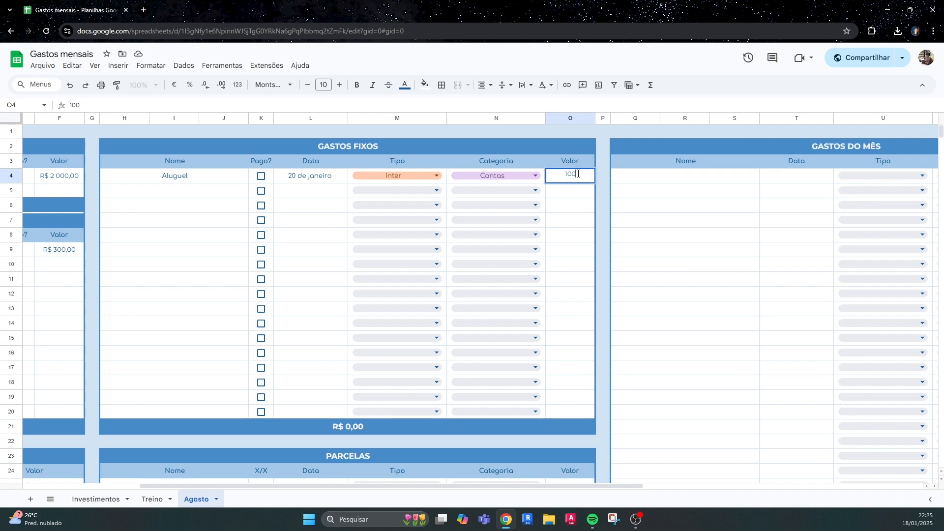
Enter Internet as the second GASTOS FIXOS item with the date 02/05
click(193, 195)
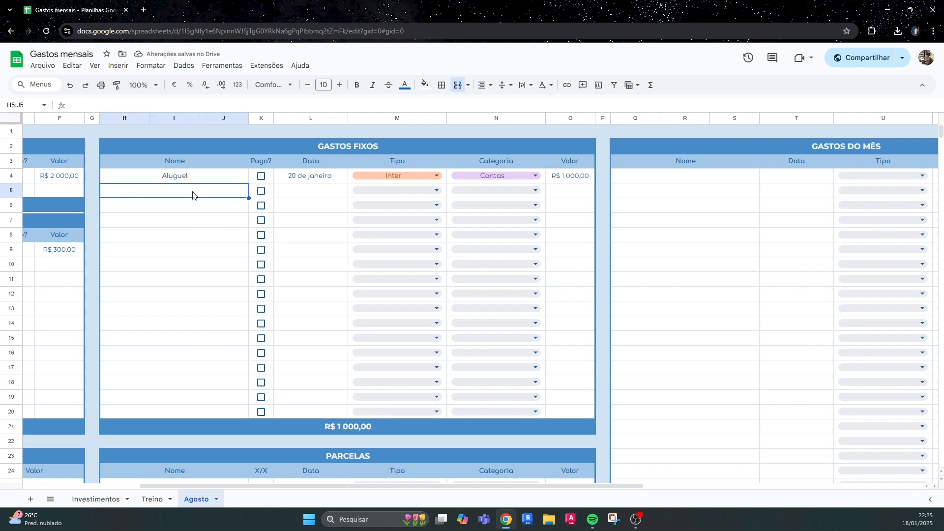
text(Internet)
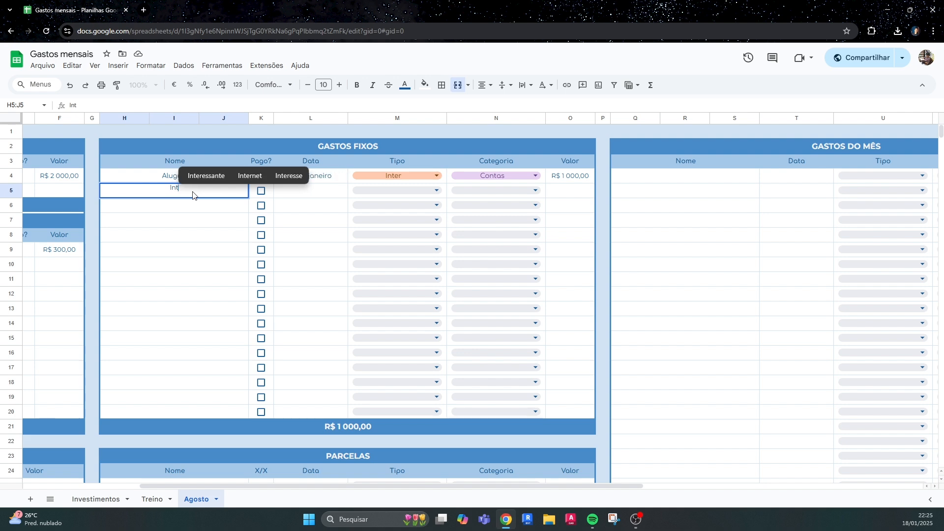
click(288, 194)
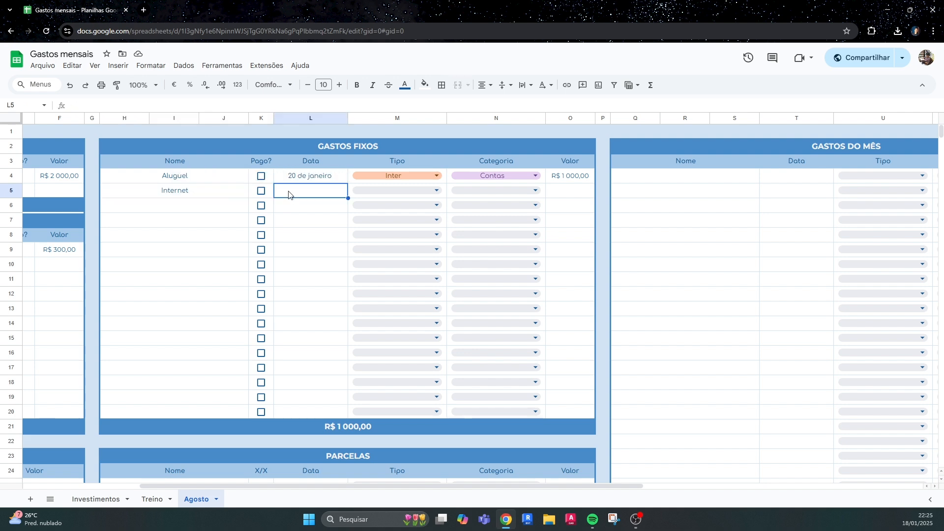
text(02/05)
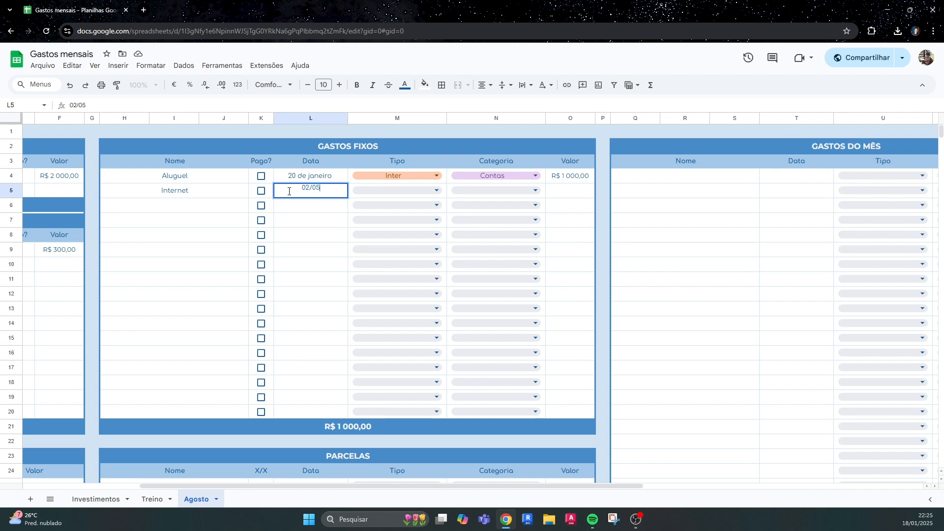
key(Return)
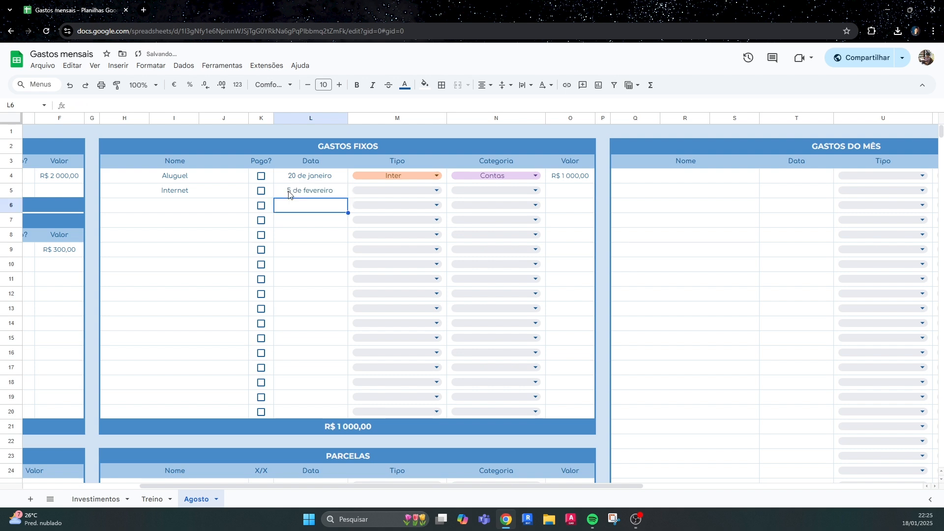
Set the Internet expense to type Débito and category Contas with a value of 100
click(381, 189)
click(402, 290)
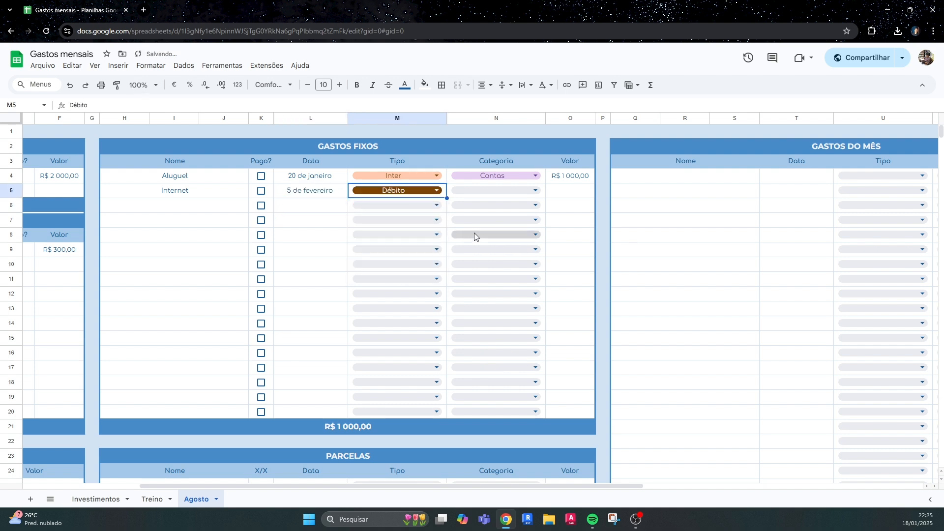
click(498, 191)
click(466, 270)
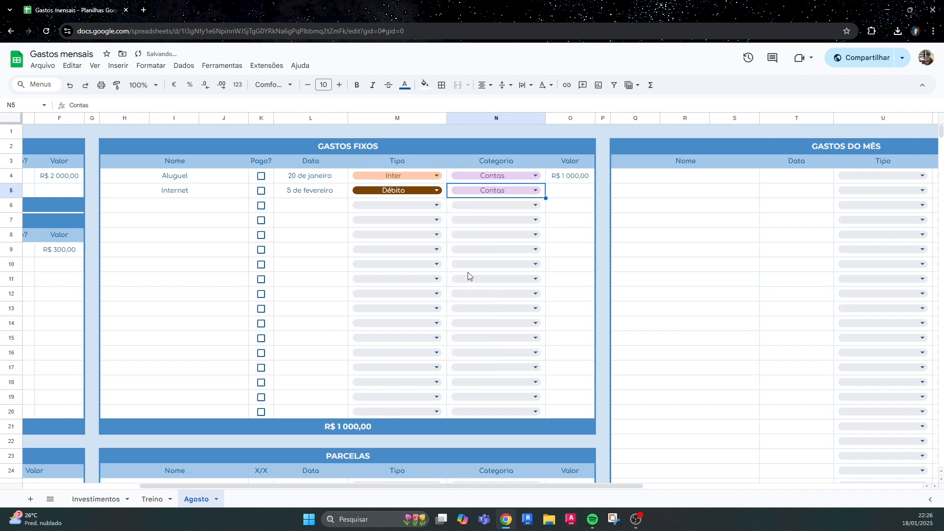
click(573, 190)
text(100)
key(Return)
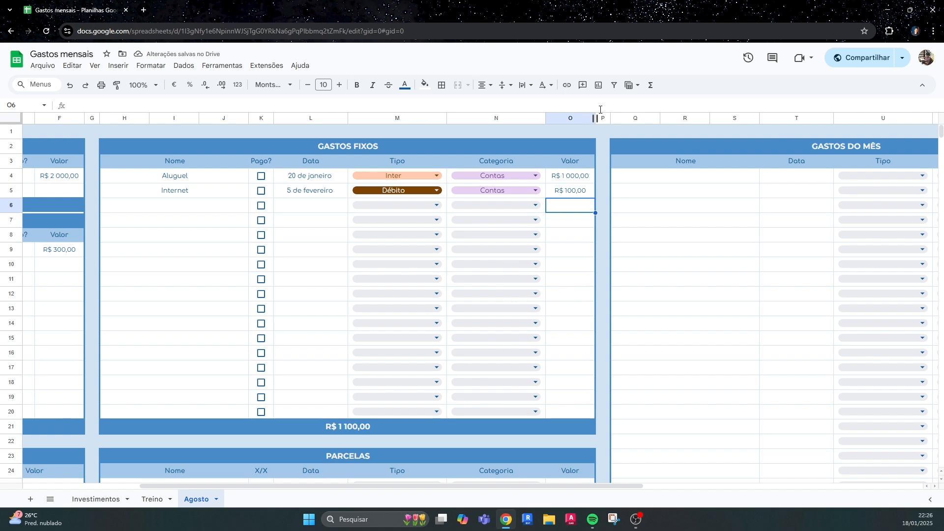
Enter Celular as the first PARCELAS item with installment 3/10
click(331, 430)
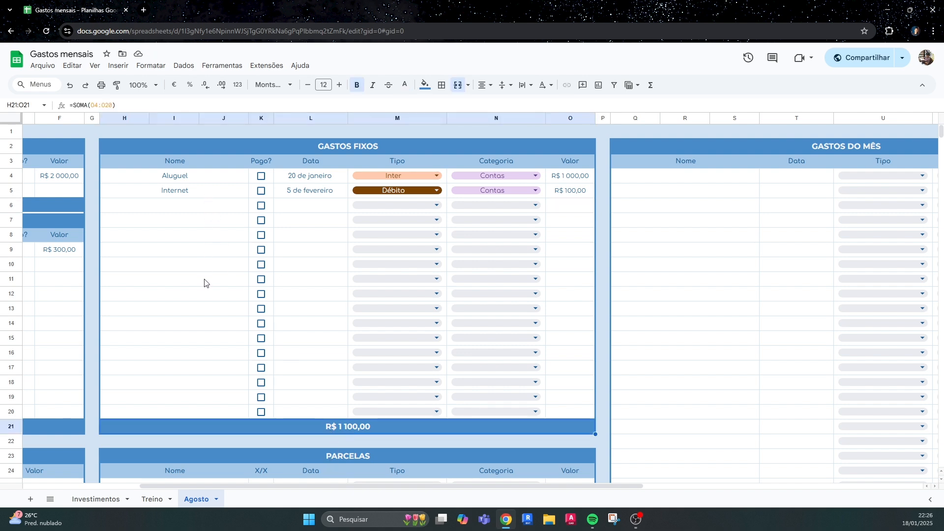
scroll(276, 327, down, 5)
key(Down)
key(Down)
key(Down)
key(Down)
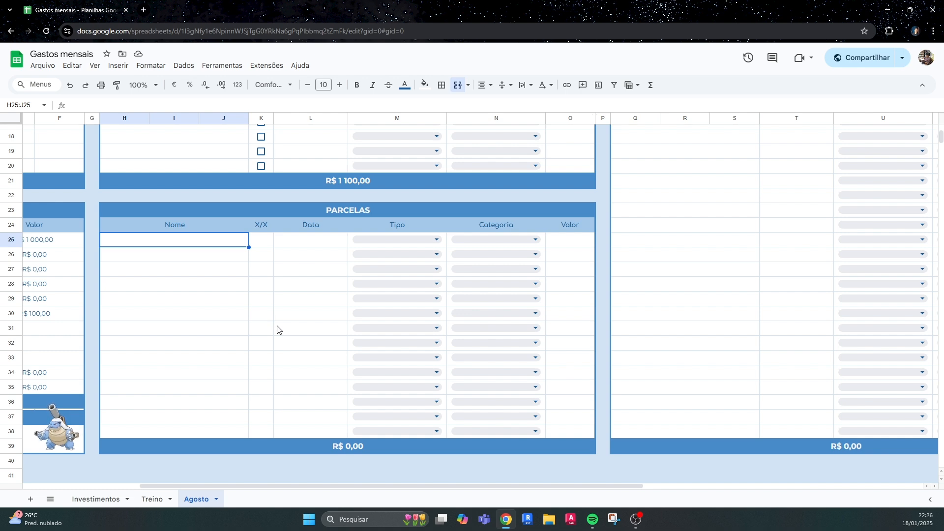
text(Celular)
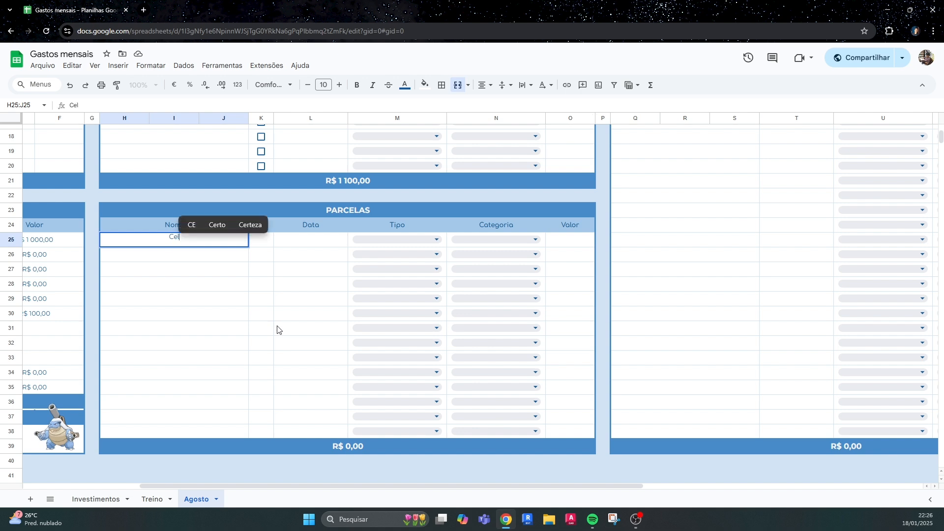
click(269, 240)
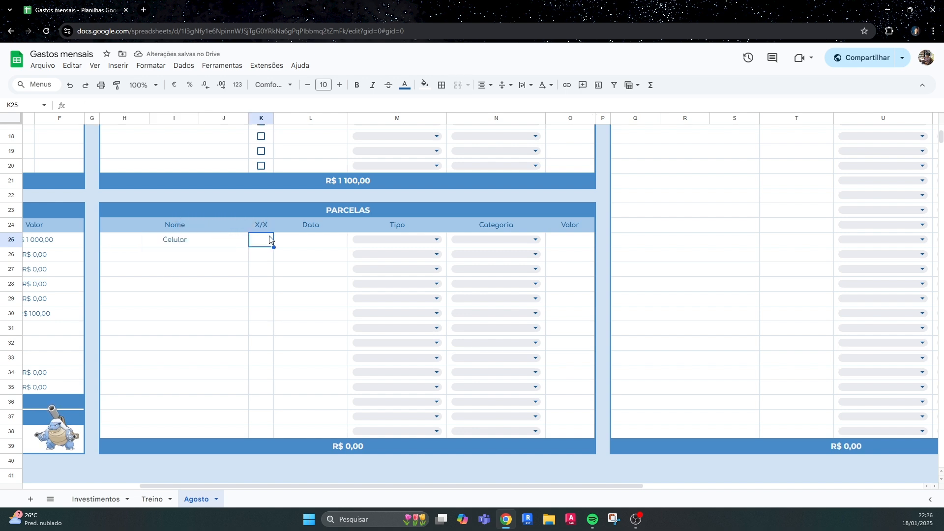
text(3/10)
key(Return)
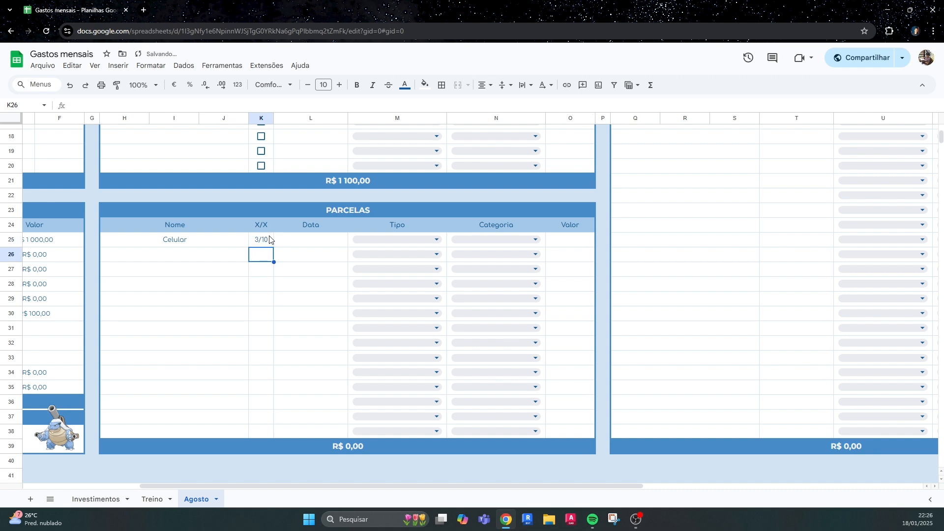
Enter the date 02/10 for the Celular installment in the PARCELAS table
click(298, 246)
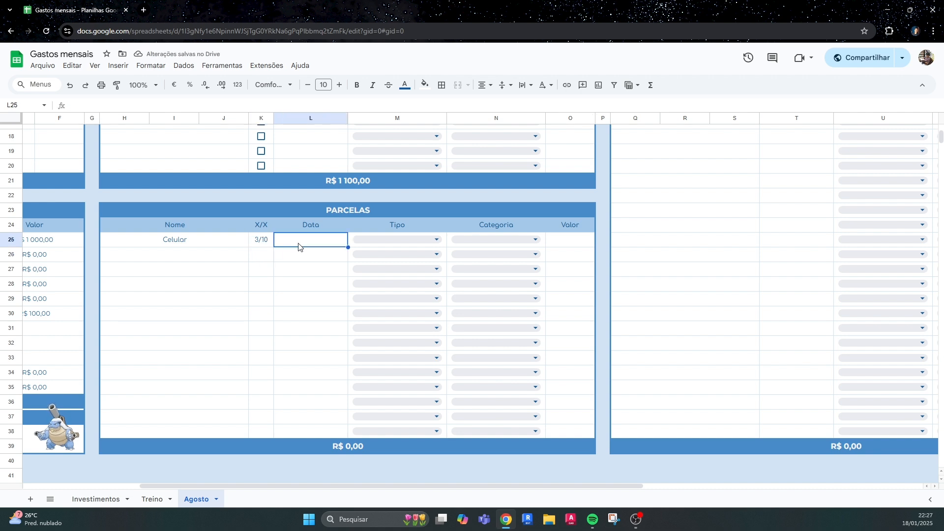
text(10)
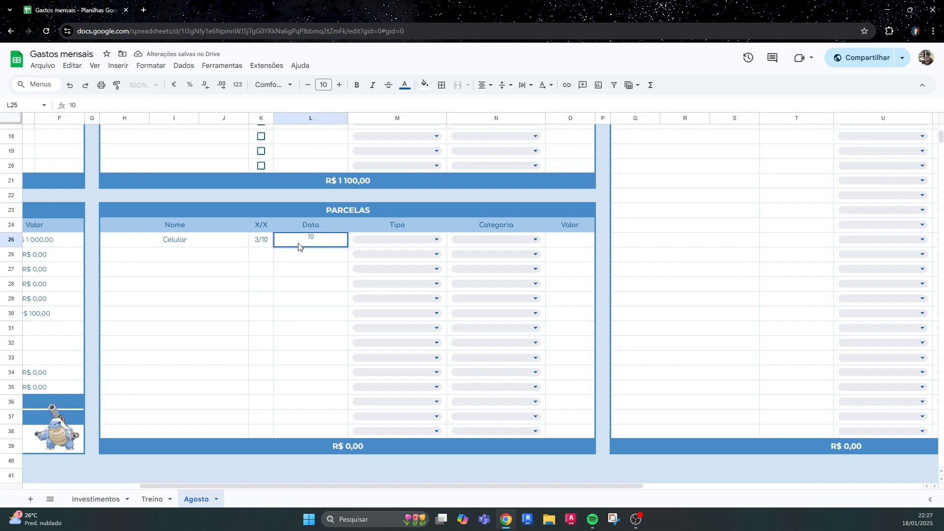
key(BackSpace)
key(BackSpace)
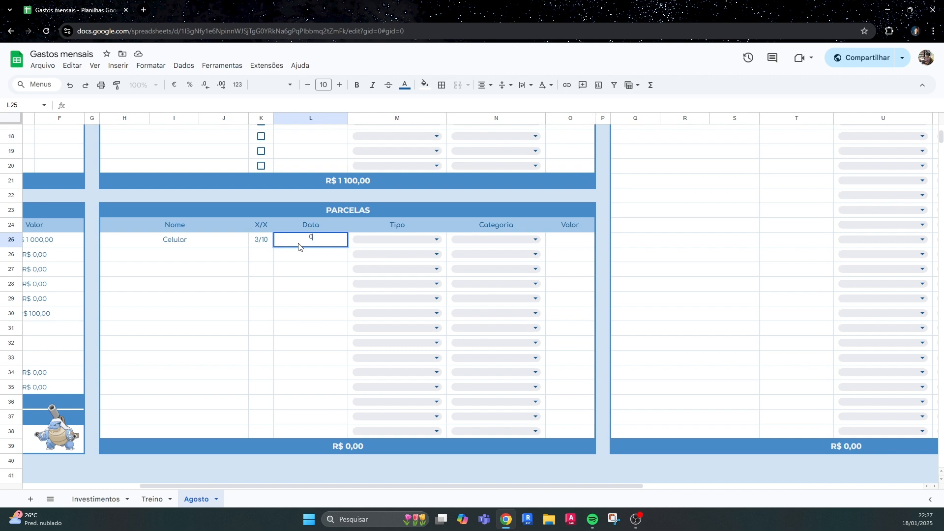
text(02/10)
key(Return)
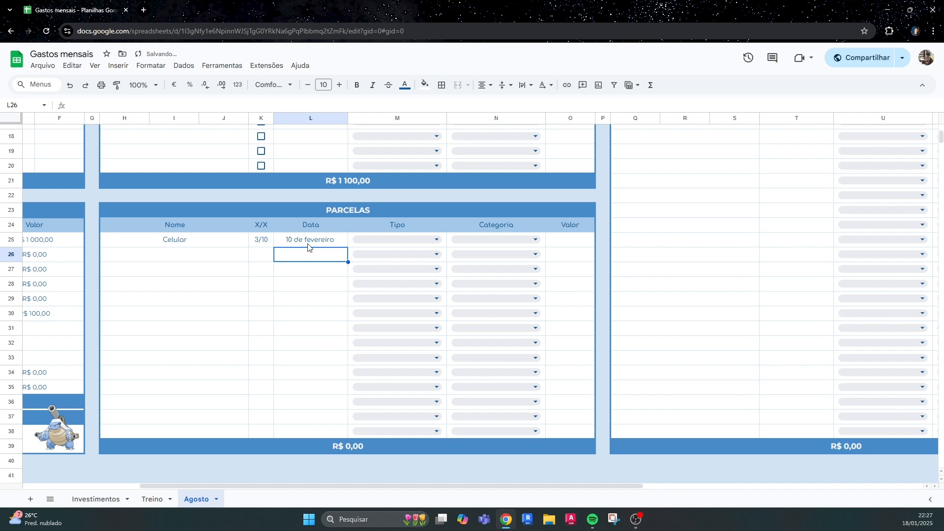
Set the Celular installment to type Will and category Compras with a value of 100
click(371, 237)
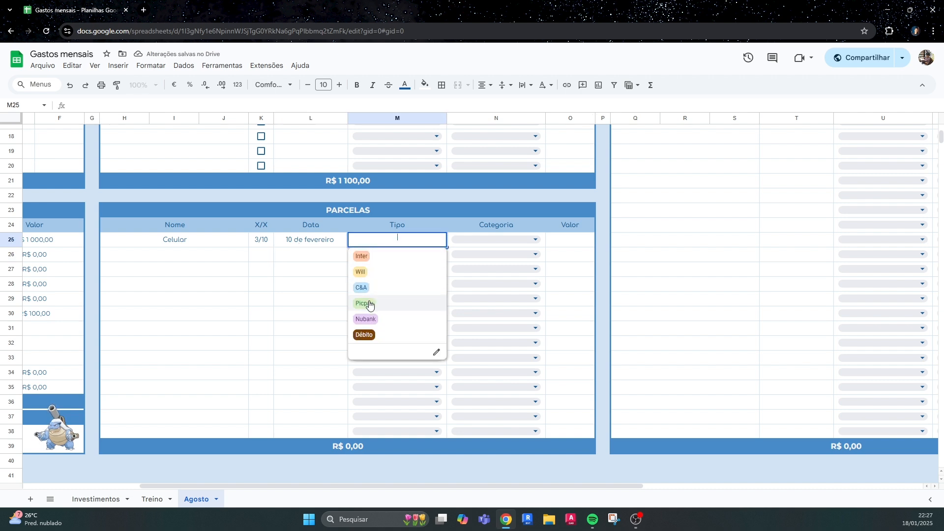
click(366, 272)
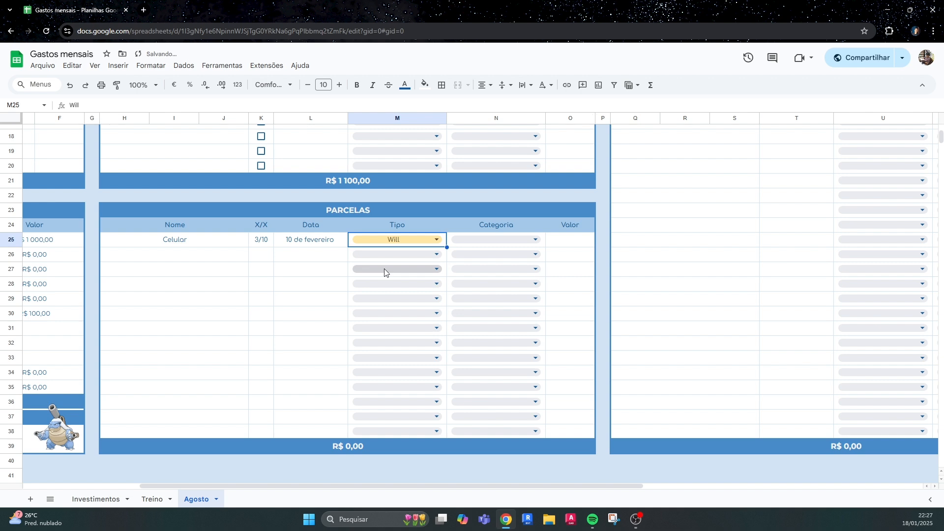
click(465, 244)
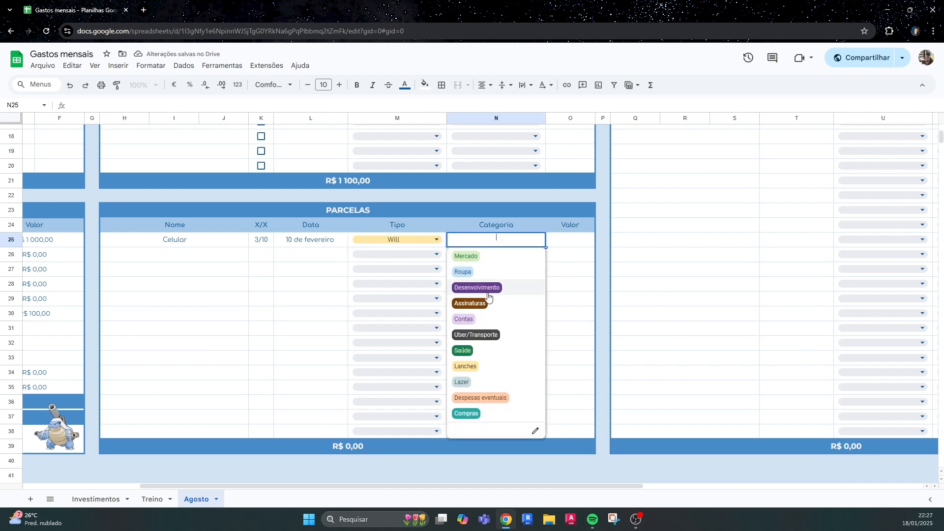
click(469, 415)
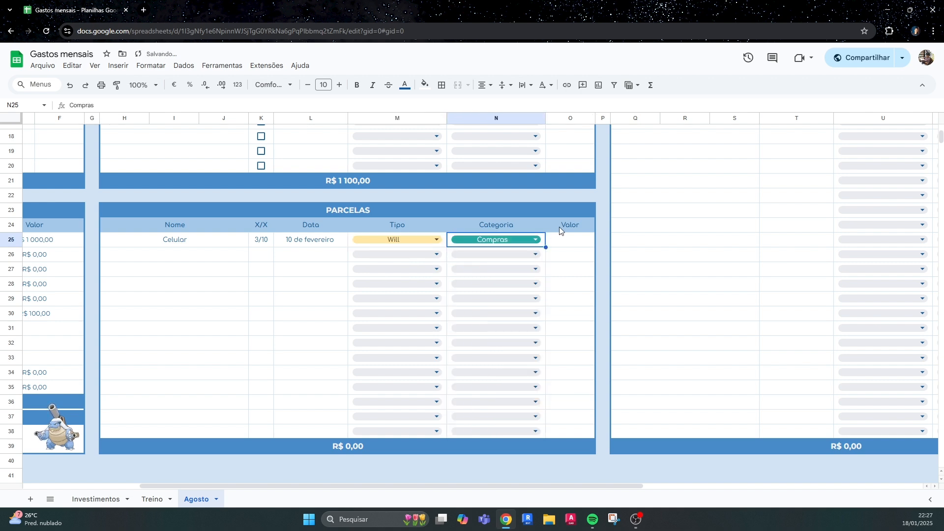
click(569, 243)
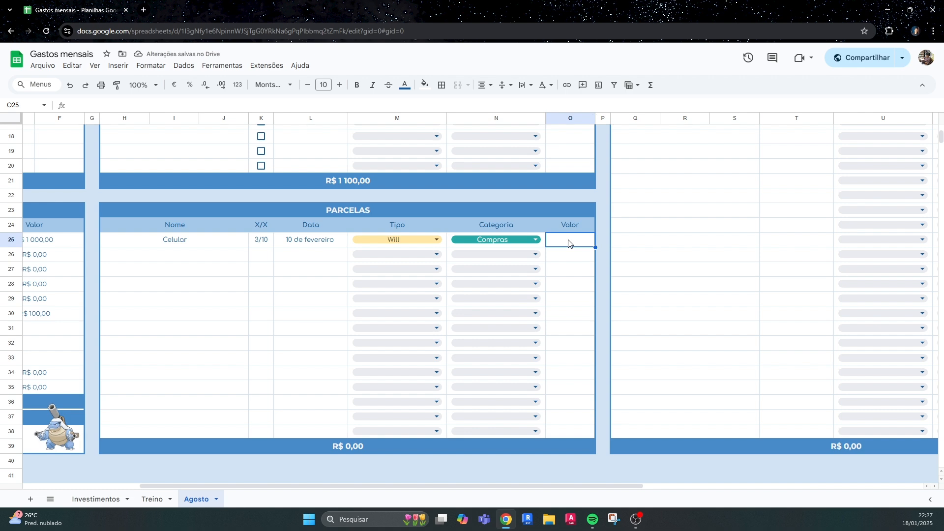
text(100)
key(Return)
Enter Maquiagem as the second PARCELAS item with installment 1/5 and the date 02/10
click(189, 262)
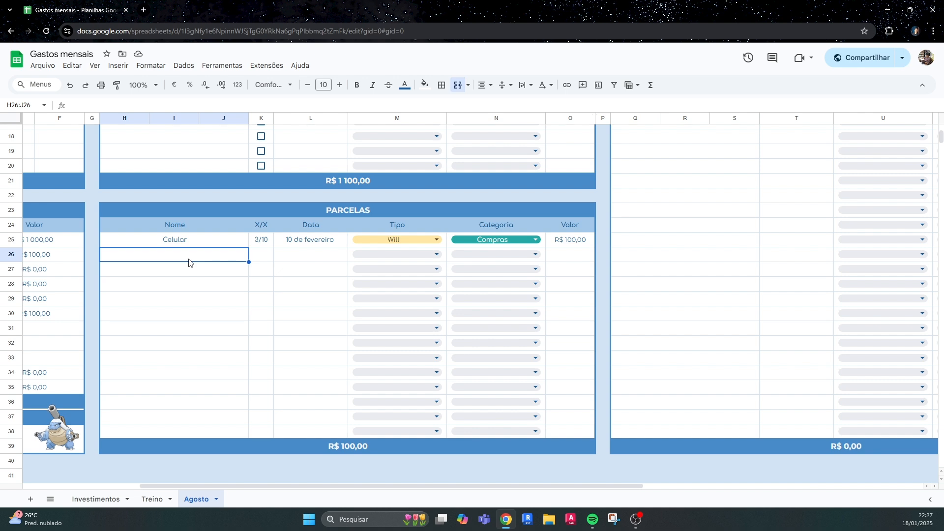
text(Maquiagem)
click(261, 258)
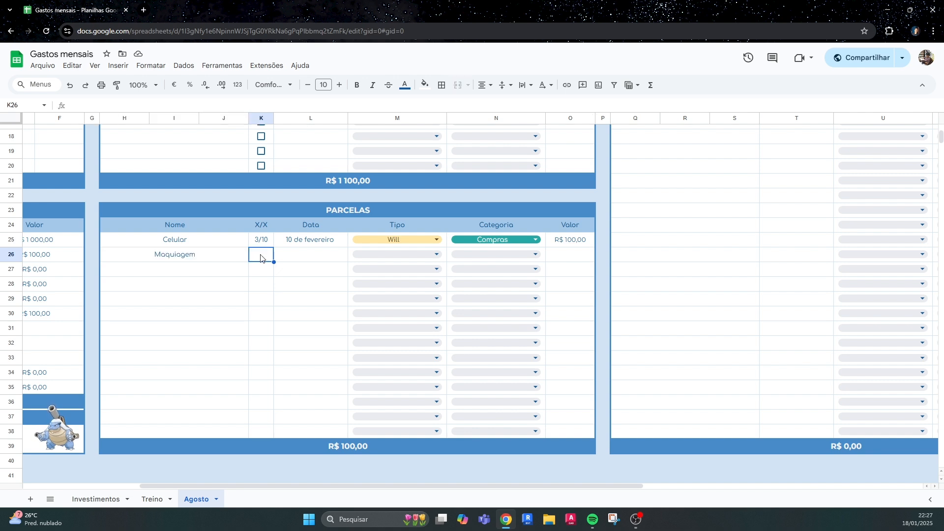
text(1/5)
key(Return)
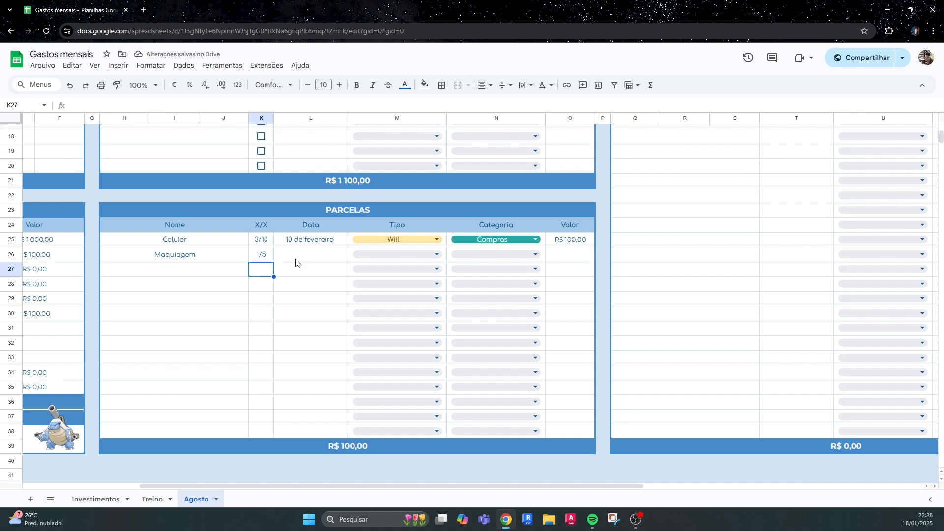
click(296, 260)
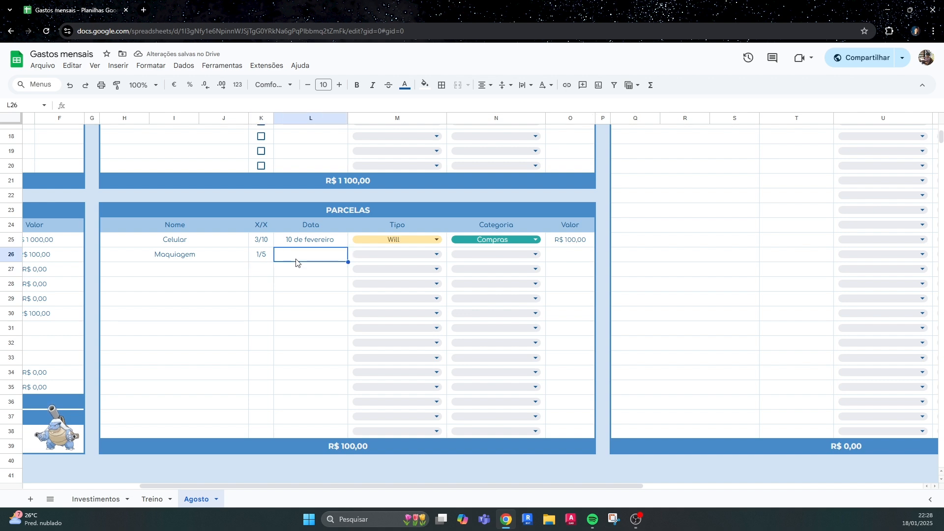
text(10/02)
key(Return)
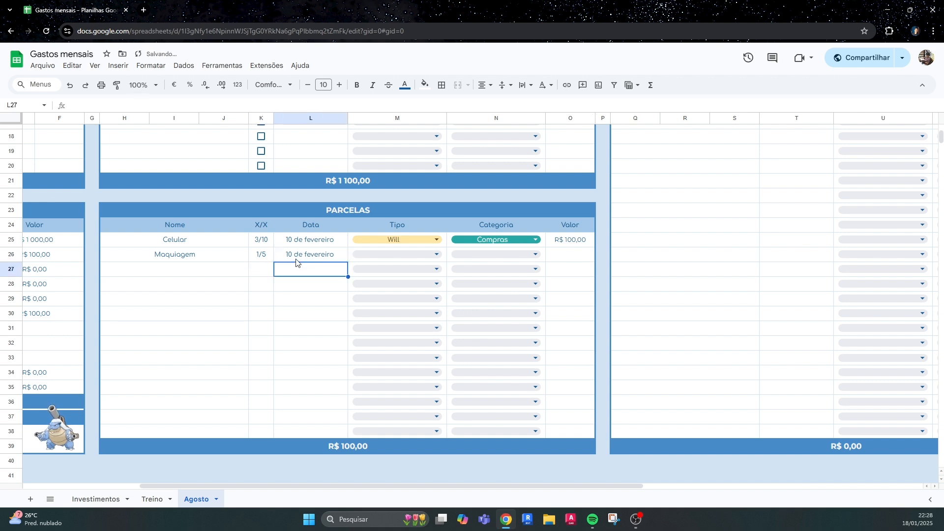
Set the Maquiagem installment to type Nubank and category Compras with a value of 50
click(399, 260)
click(381, 330)
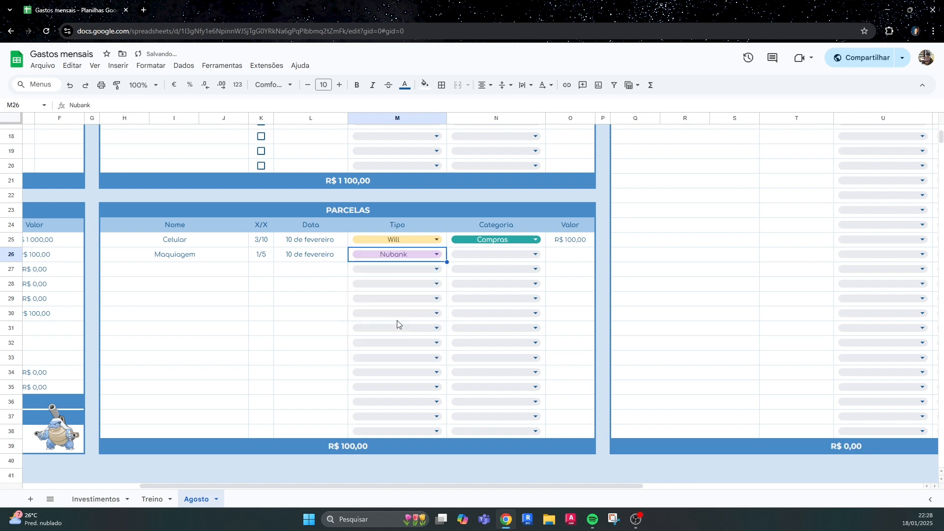
click(479, 256)
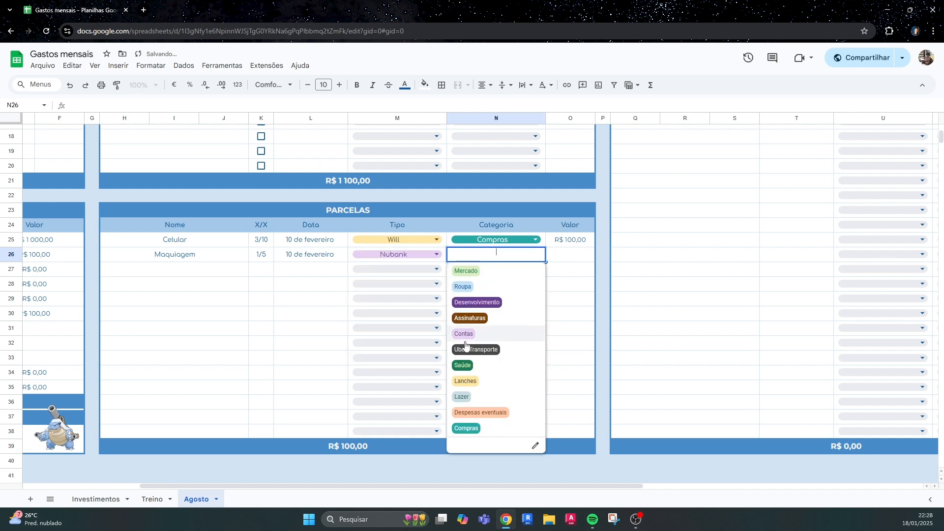
click(468, 429)
click(565, 256)
text(50)
key(Return)
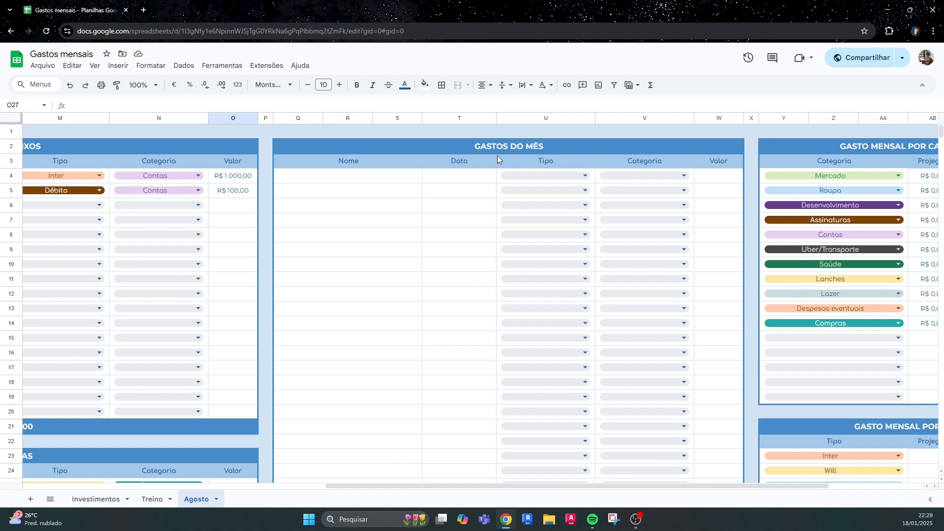
Enter "Uber - Casa - Trabalho" as the first GASTOS DO MÊS item with the date 01/10
click(390, 183)
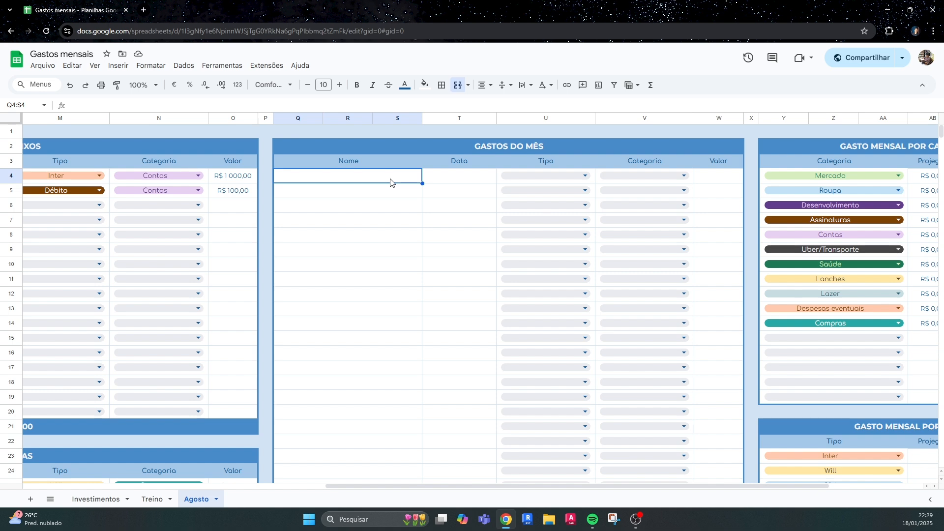
text(Uber - )
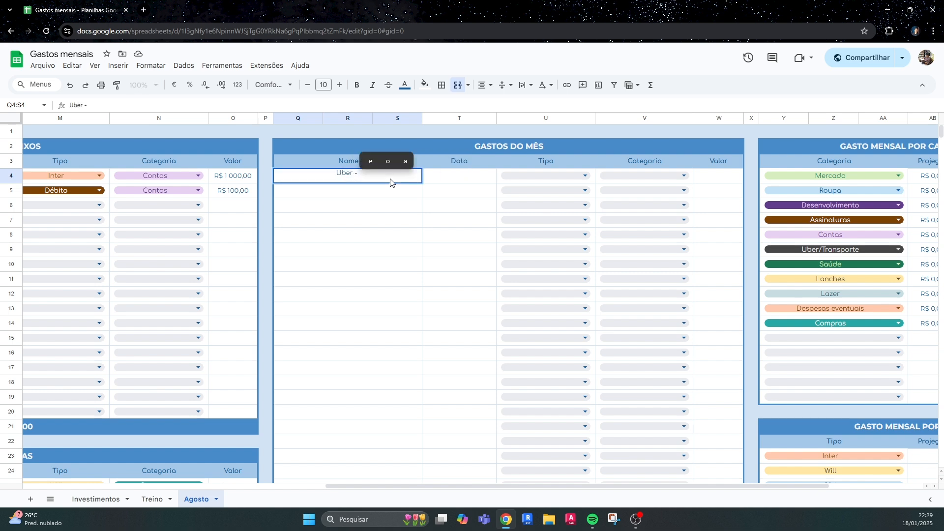
text(Casa - )
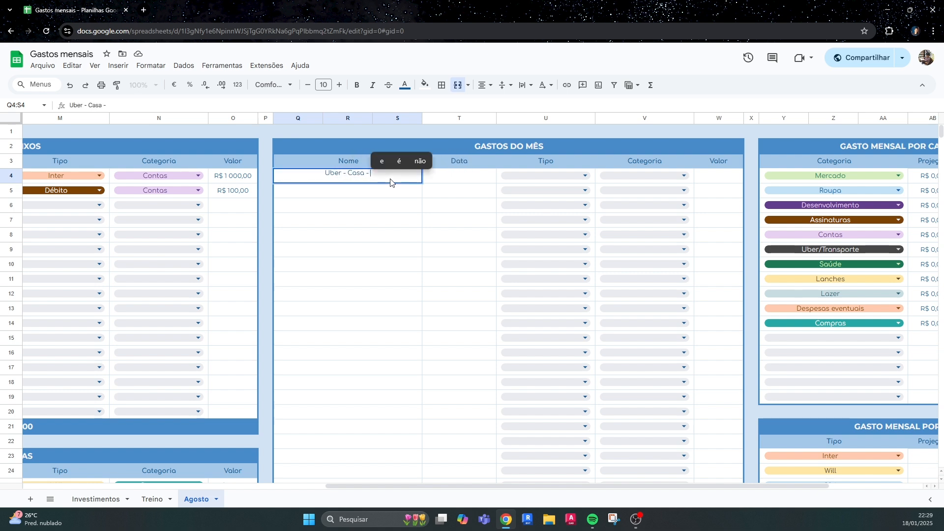
text(Trabalho)
click(488, 185)
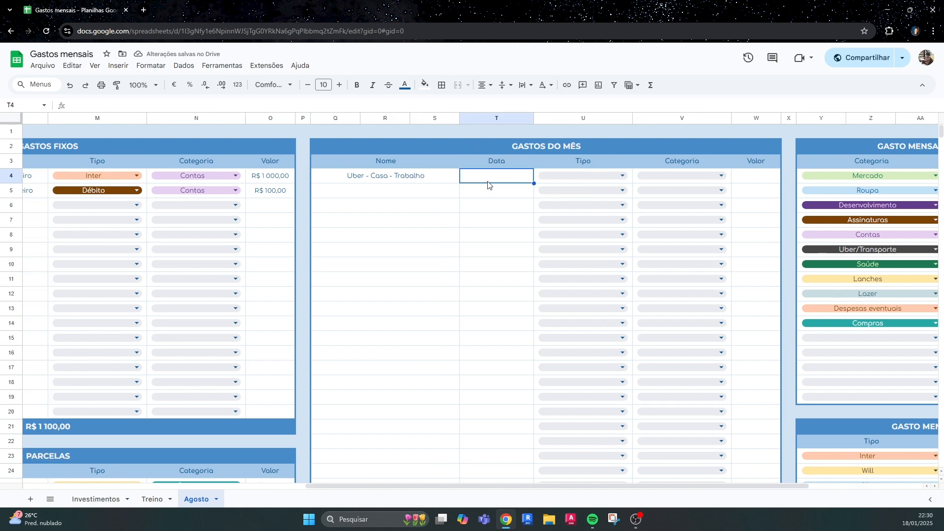
text(01)
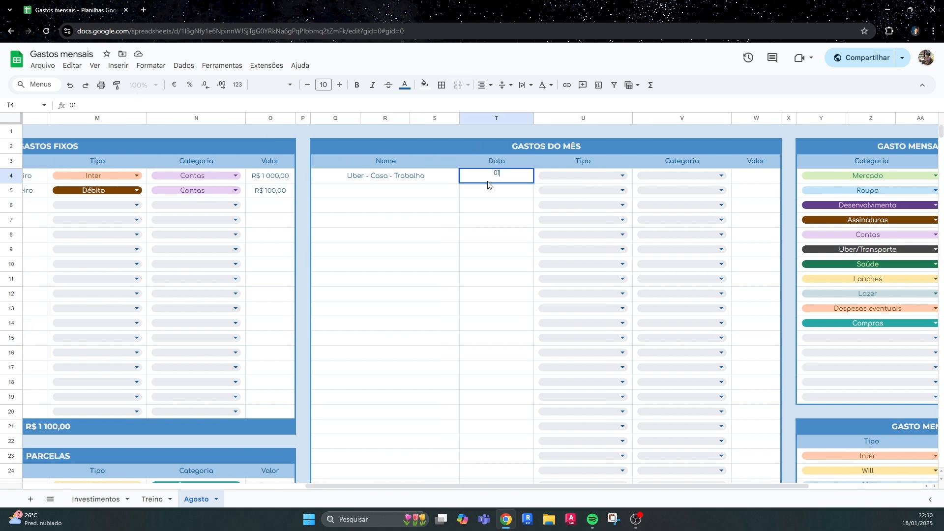
text(/10)
key(Return)
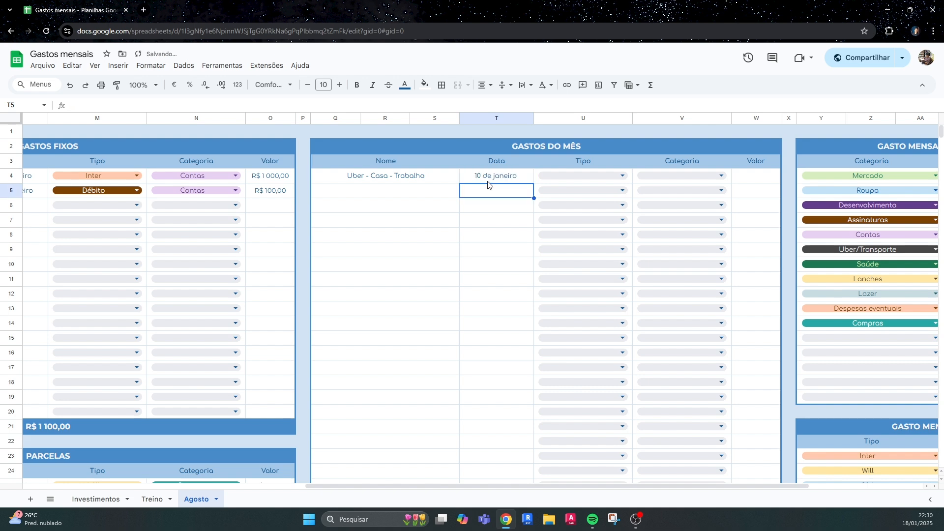
Set the Uber expense to type Débito and category Uber/Transporte with a value of 25
click(580, 175)
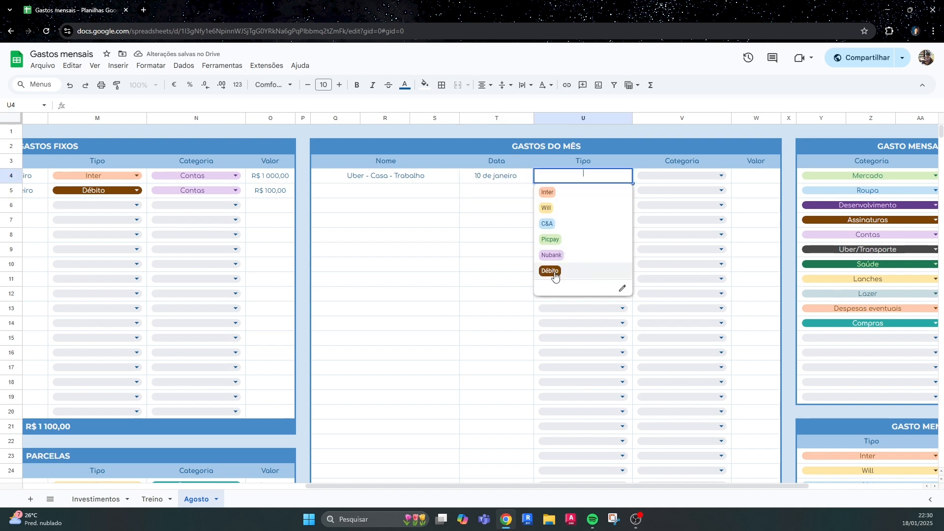
click(554, 272)
click(713, 176)
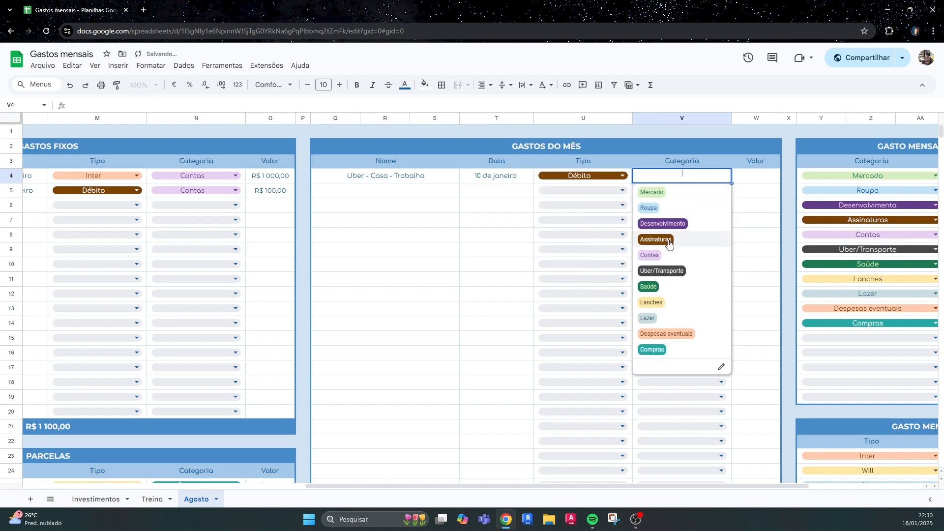
click(669, 271)
click(743, 178)
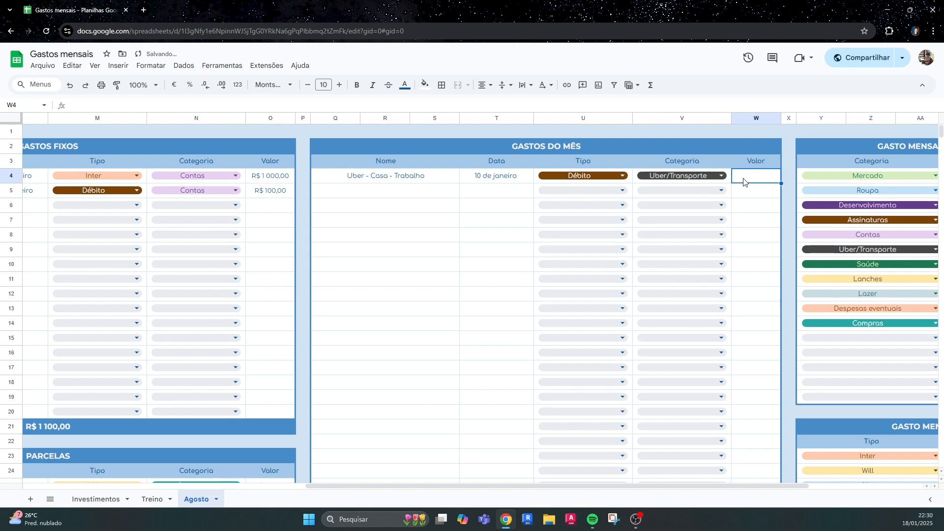
text(25)
key(Return)
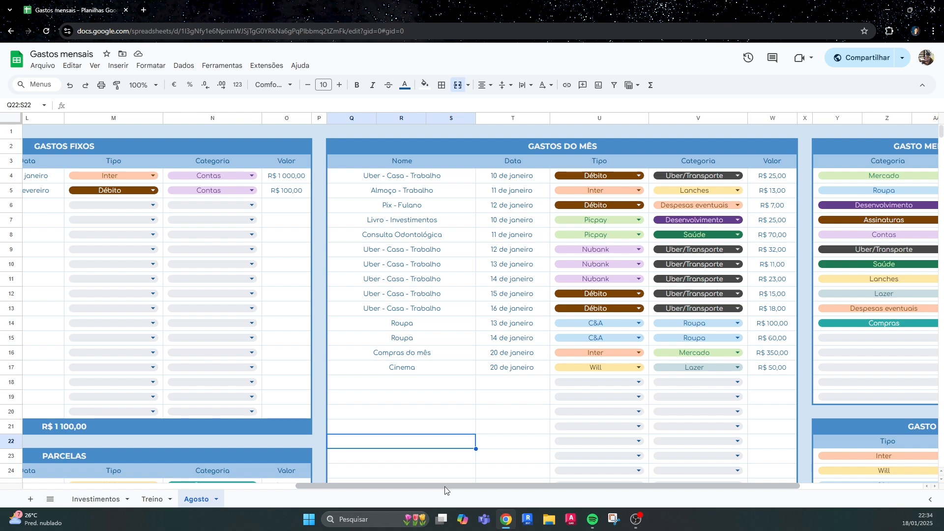
Review the SAÍDAS amounts for Inter, Will and C&A and inspect the SALDO cell
drag(445, 490, 381, 490)
scroll(246, 393, down, 6)
scroll(246, 393, left, 8)
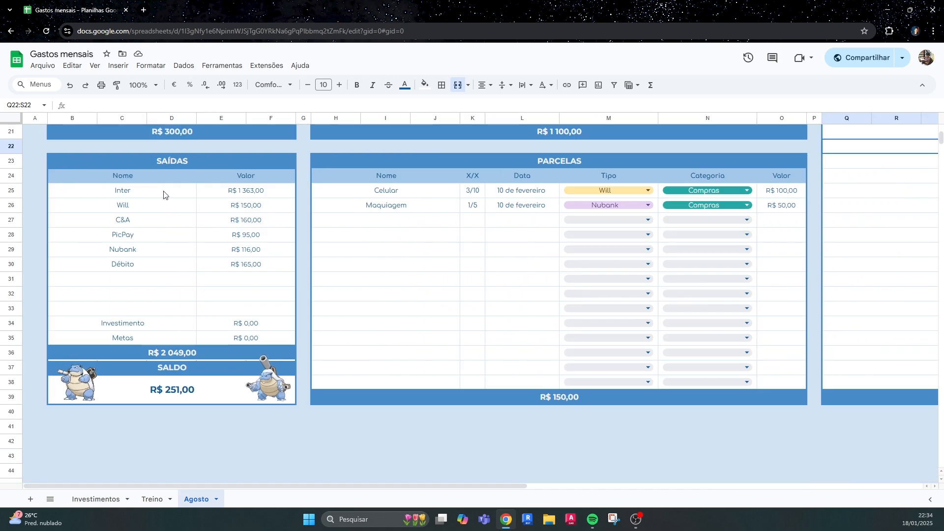
drag(163, 194, 227, 192)
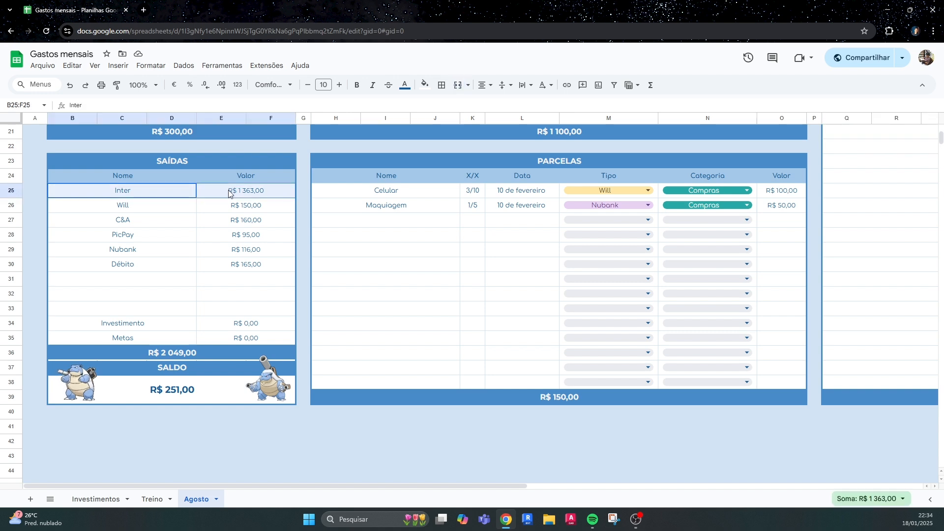
drag(154, 204, 222, 204)
drag(118, 226, 236, 221)
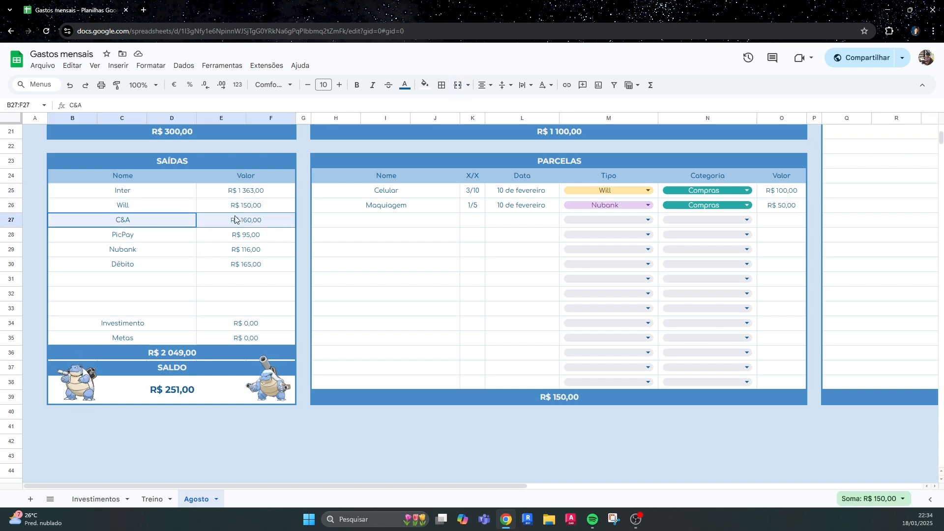
click(179, 399)
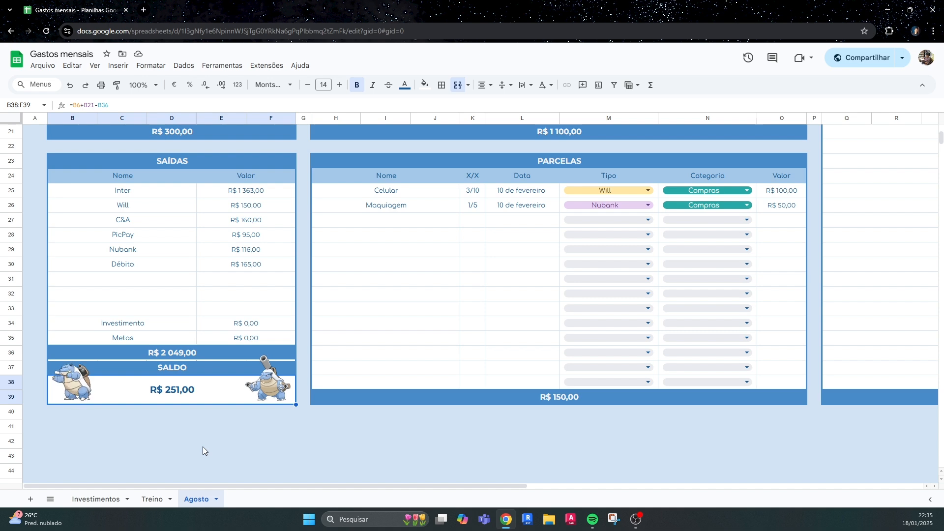
Set the Investimento value to 100 and the Metas value to 50 in the SAÍDAS table
click(244, 324)
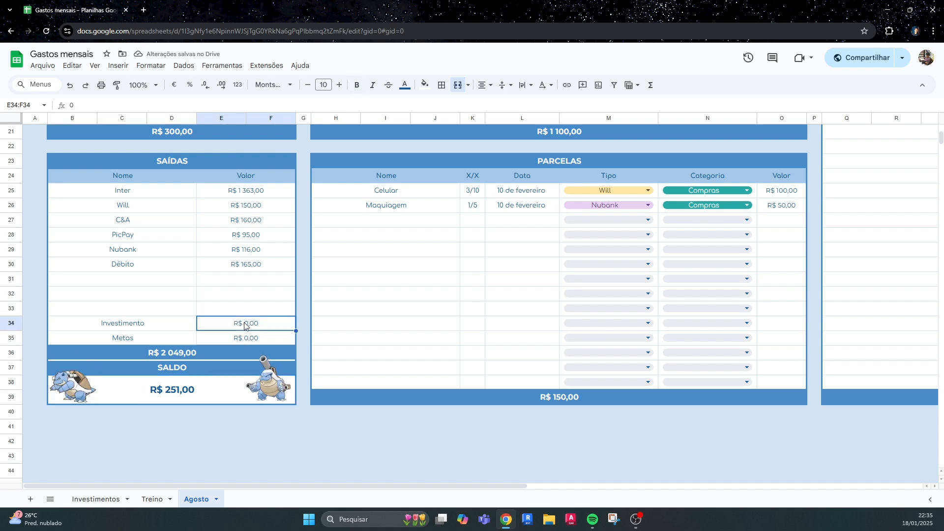
text(100)
key(Return)
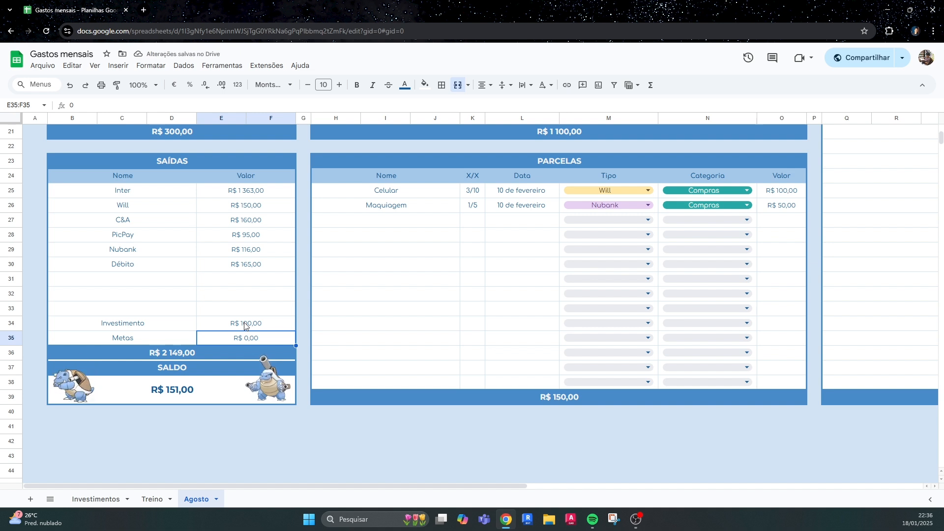
text(50)
key(Return)
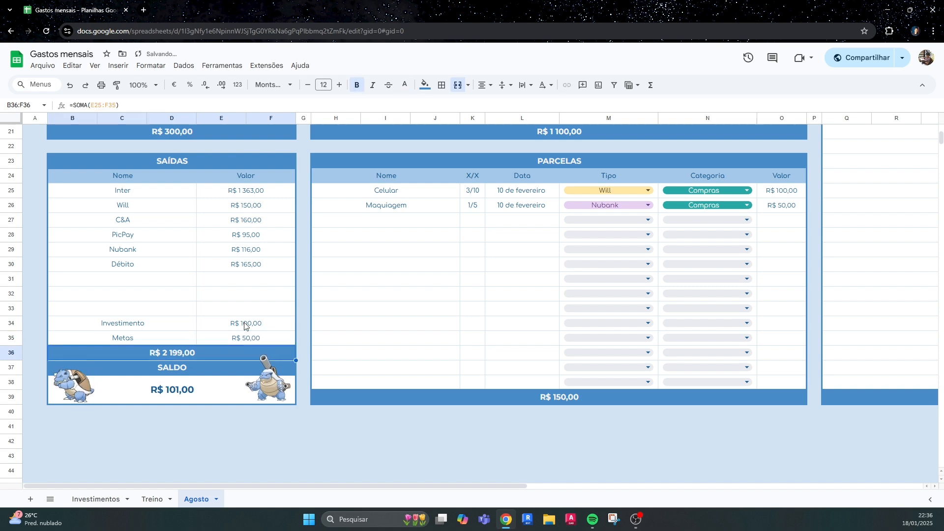
Examine the spending pie chart and compare its categories with the GASTOS DO MÊS and GASTO MENSAL POR CATEGORIA tables
scroll(572, 471, right, 10)
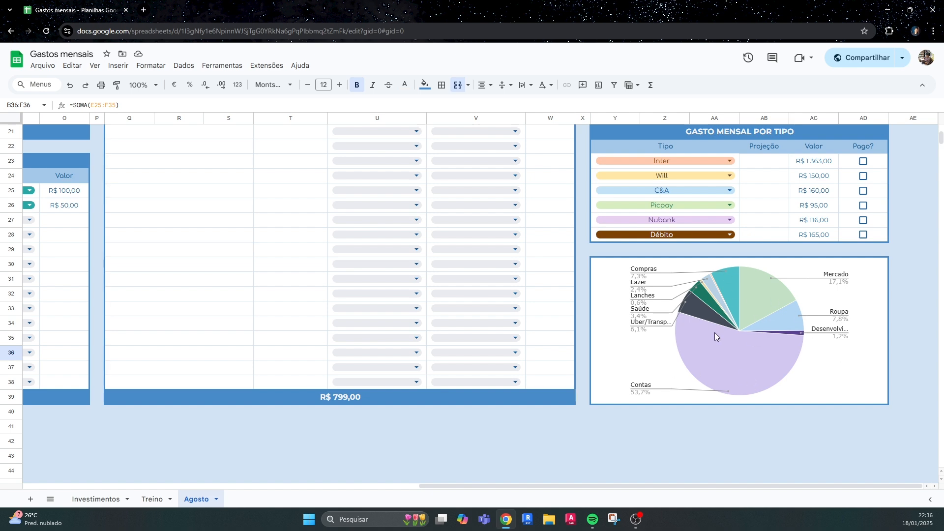
click(709, 378)
click(692, 429)
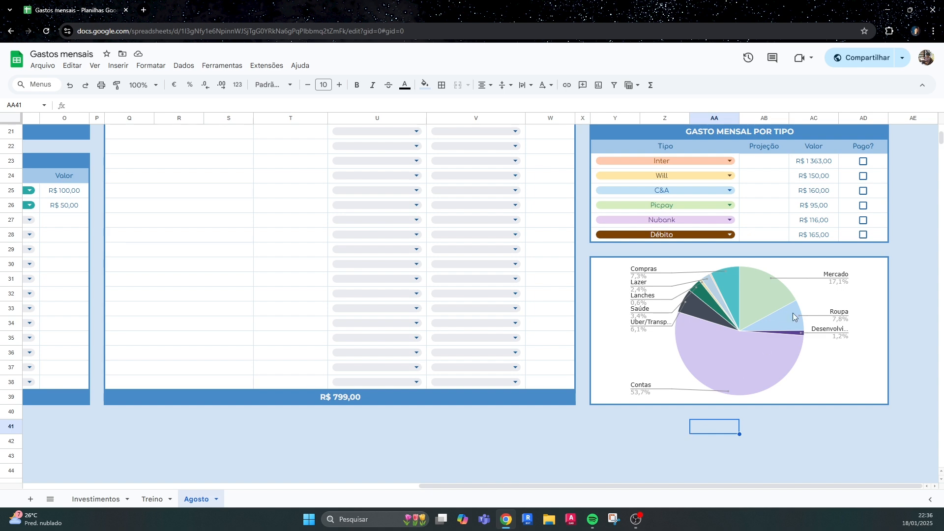
scroll(756, 327, up, 5)
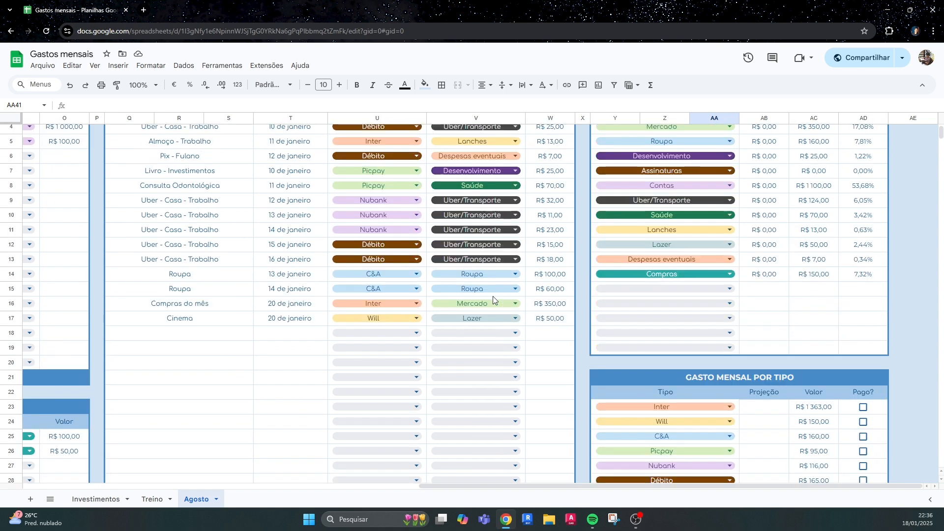
scroll(467, 187, down, 5)
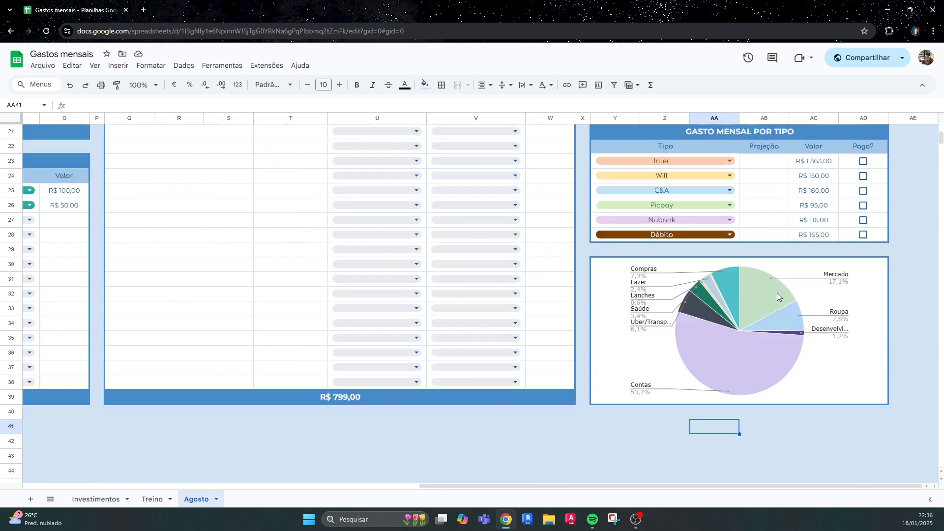
scroll(641, 312, up, 3)
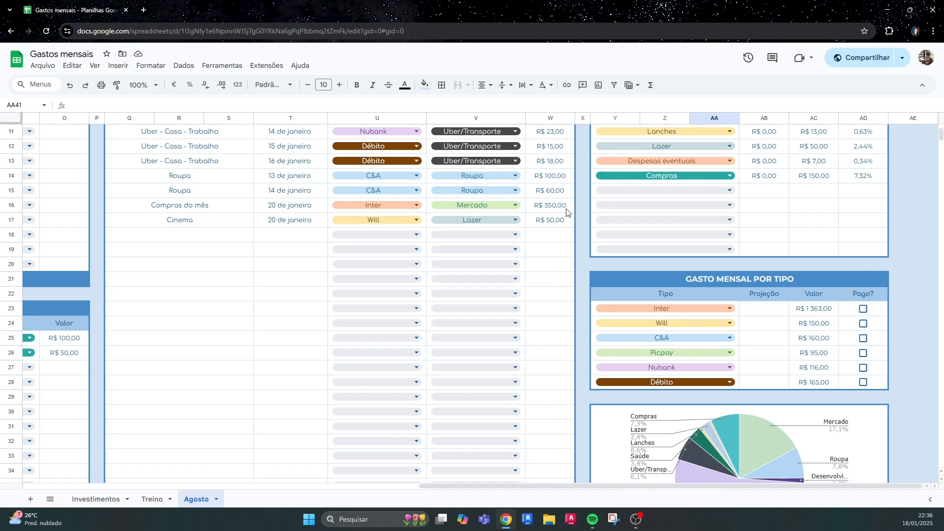
scroll(567, 211, down, 4)
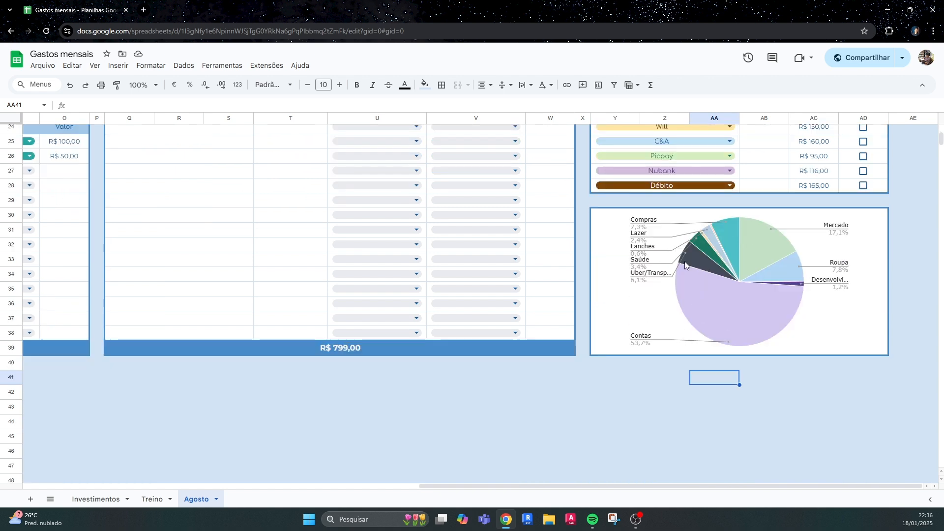
scroll(686, 270, up, 6)
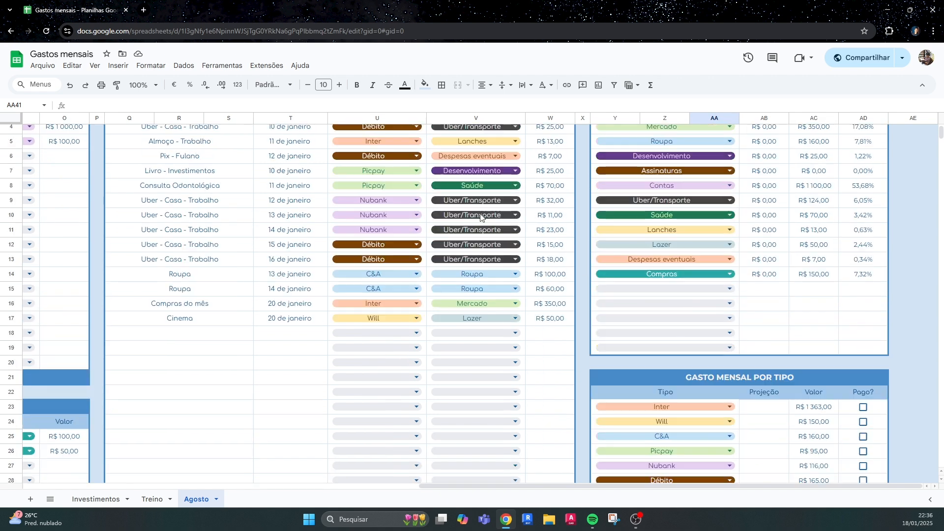
scroll(475, 234, down, 5)
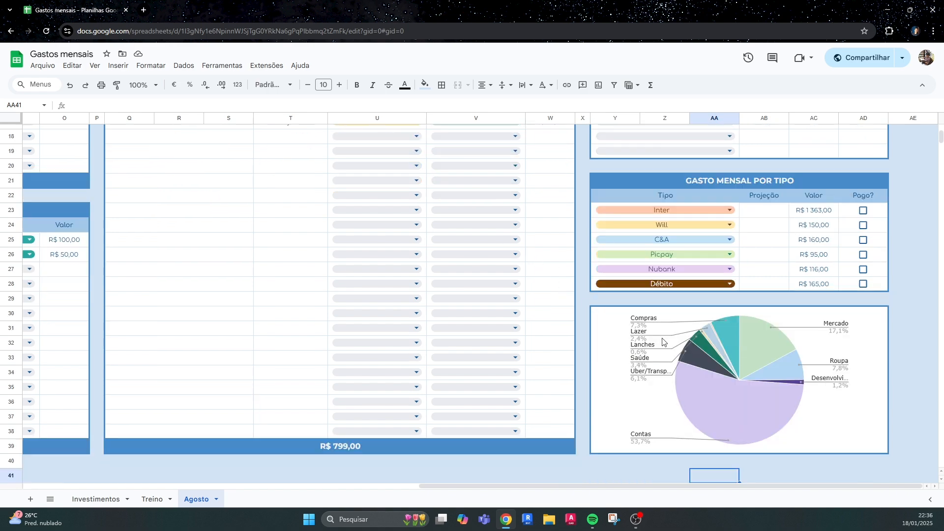
scroll(418, 280, up, 6)
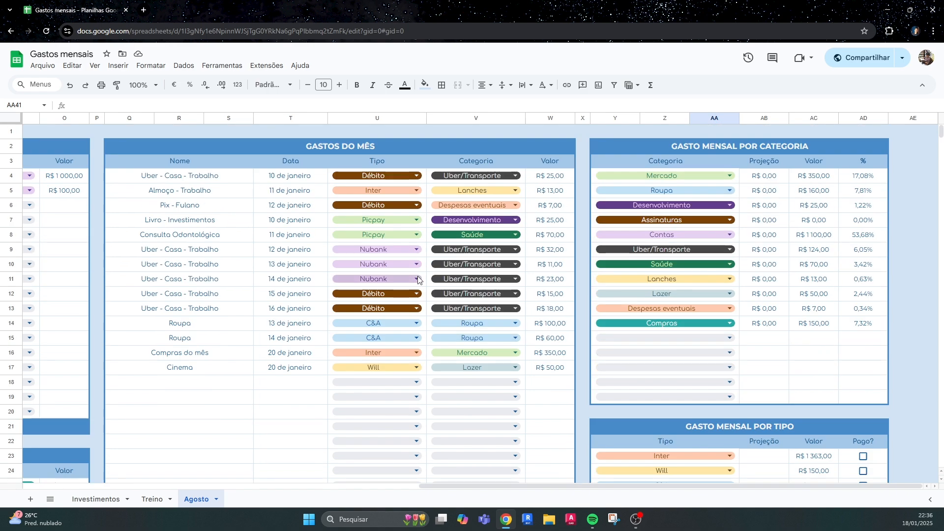
Review the GASTOS FIXOS and PARCELAS tables alongside the category pie chart, and return to the ENTRADAS EXTRAS area
drag(569, 485, 305, 451)
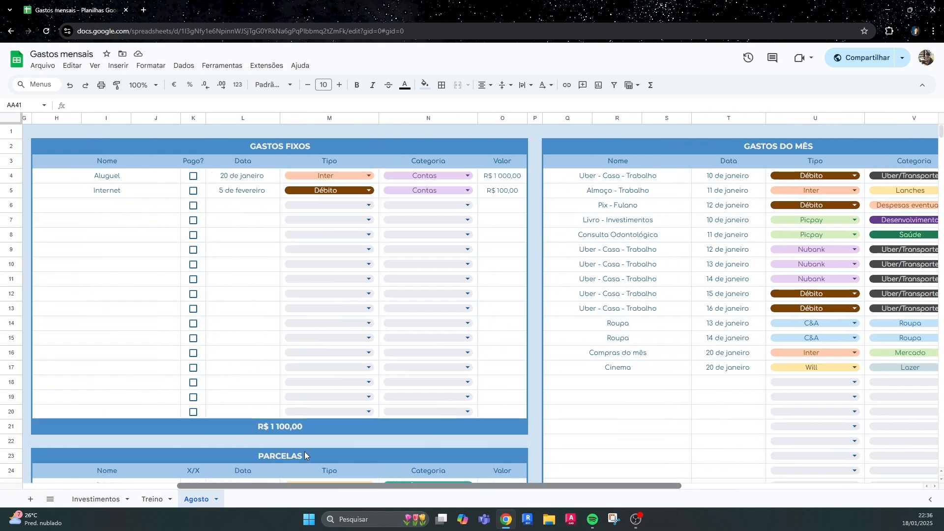
scroll(302, 418, down, 7)
scroll(302, 418, left, 1)
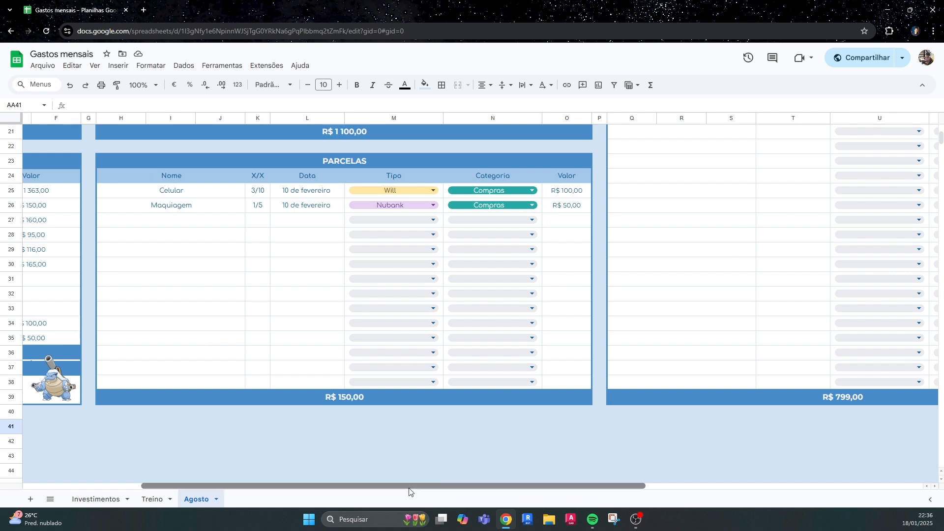
drag(410, 488, 777, 399)
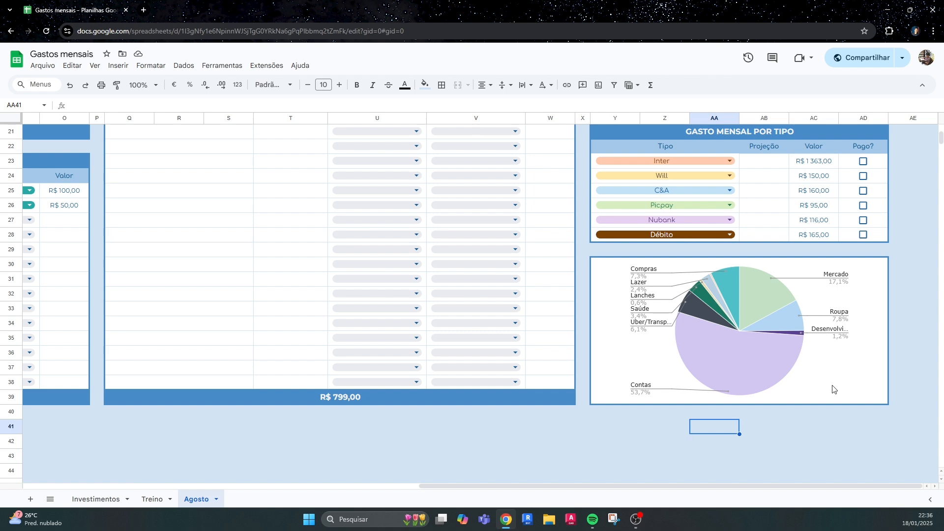
scroll(737, 423, down, 1)
click(667, 457)
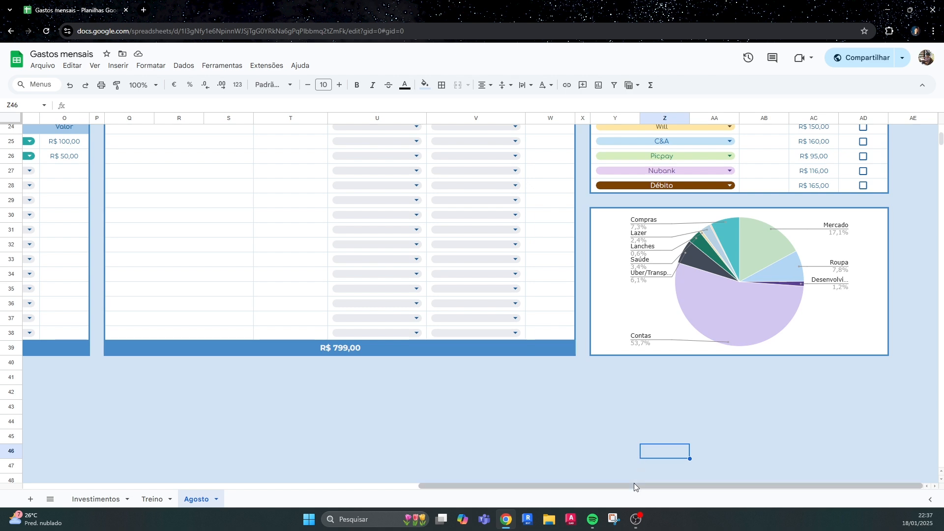
drag(633, 486, 183, 426)
scroll(340, 412, up, 7)
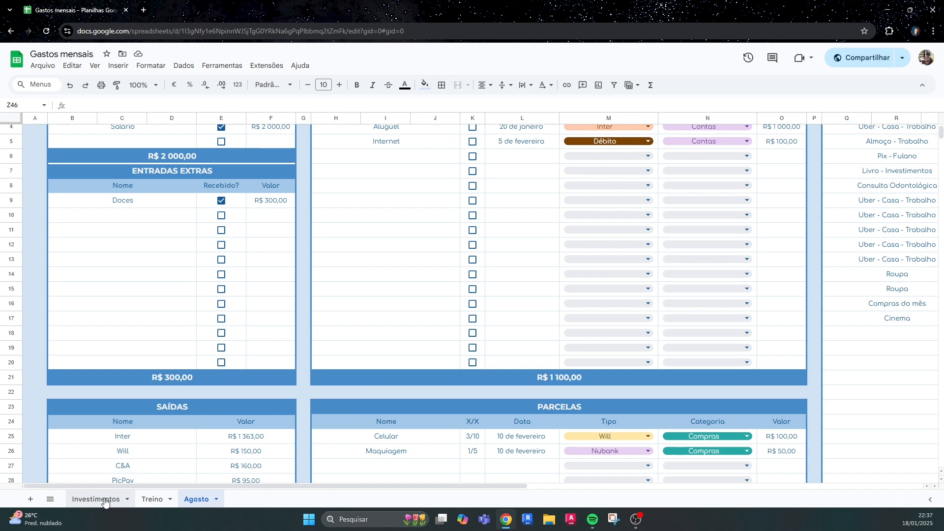
Open the Treino sheet and inspect the repetitions and note cells of the COS - BARRA FIXA exercise
click(152, 499)
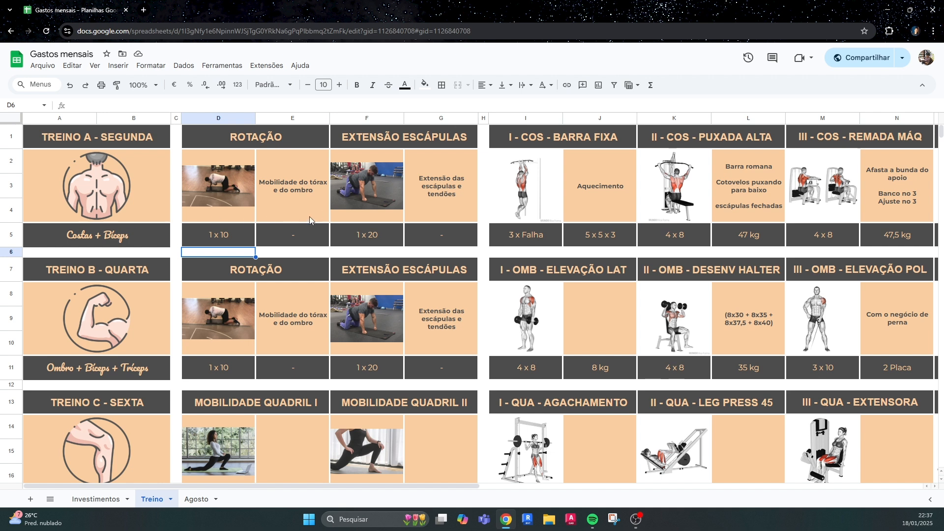
click(588, 238)
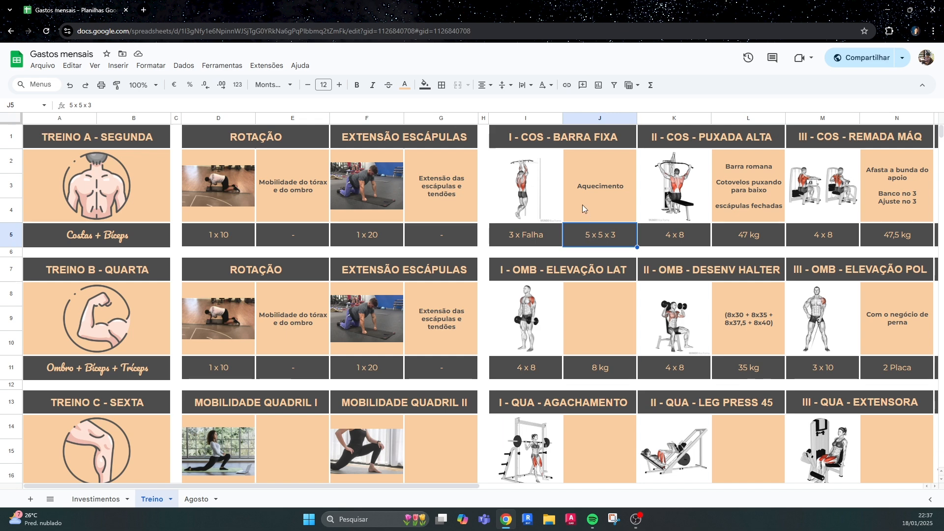
click(586, 193)
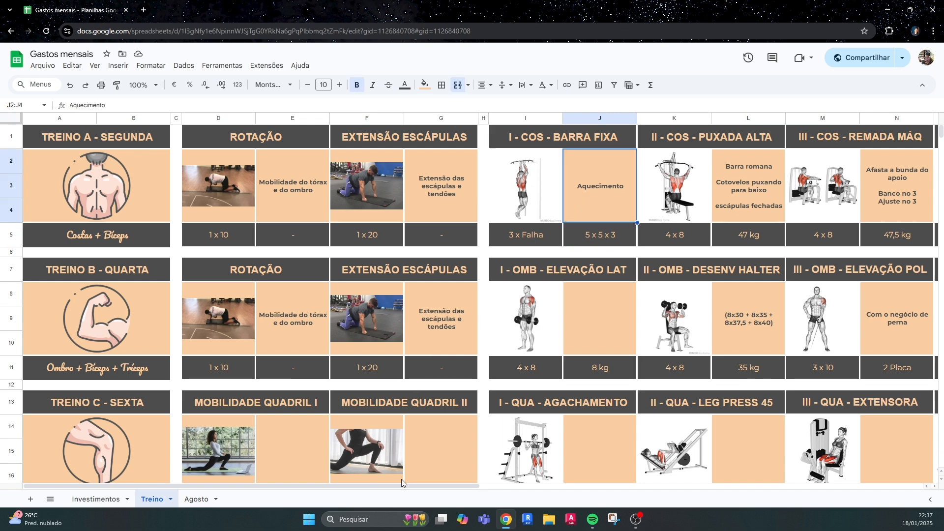
Open the Investimentos sheet and look through its SHOPPINGS, LOGÍSTICO and PAPEL fund tables
click(98, 500)
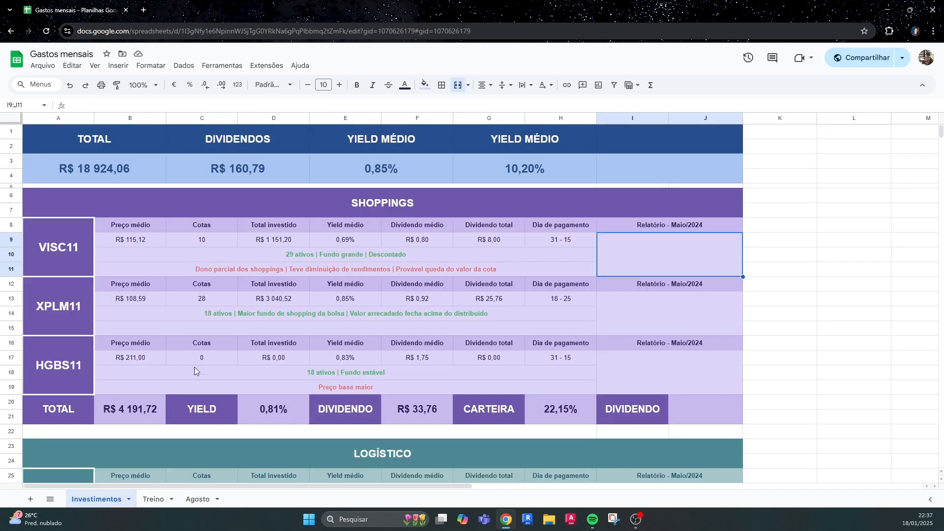
scroll(196, 368, down, 3)
scroll(205, 367, up, 2)
scroll(146, 316, down, 5)
scroll(86, 281, down, 3)
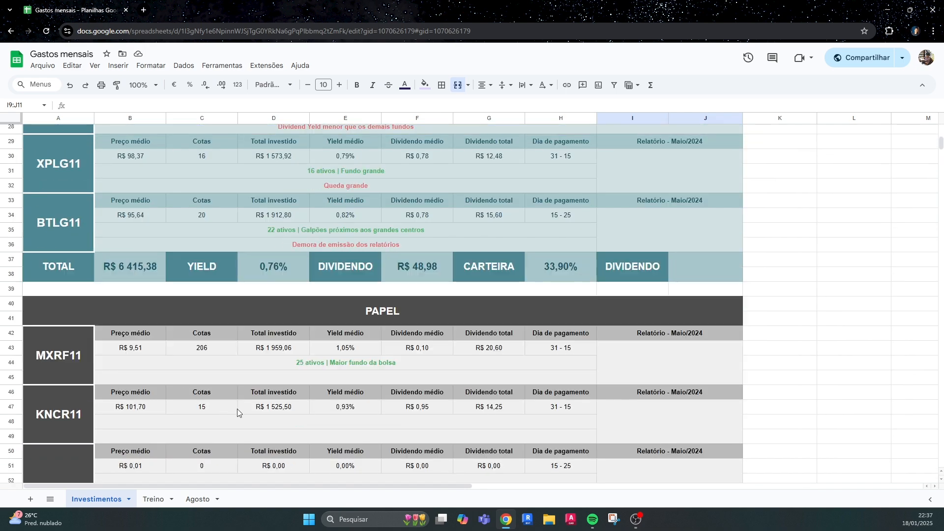
Inspect the MXRF11 note and the DIVIDENDO and CARTEIRA total formulas of the LOGÍSTICO table
click(331, 364)
scroll(331, 364, up, 2)
click(399, 361)
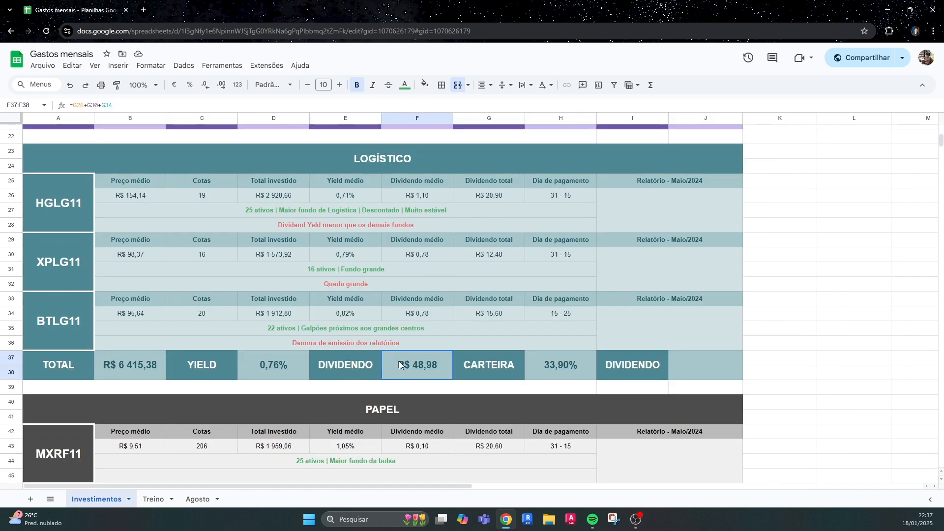
scroll(344, 391, up, 2)
click(552, 456)
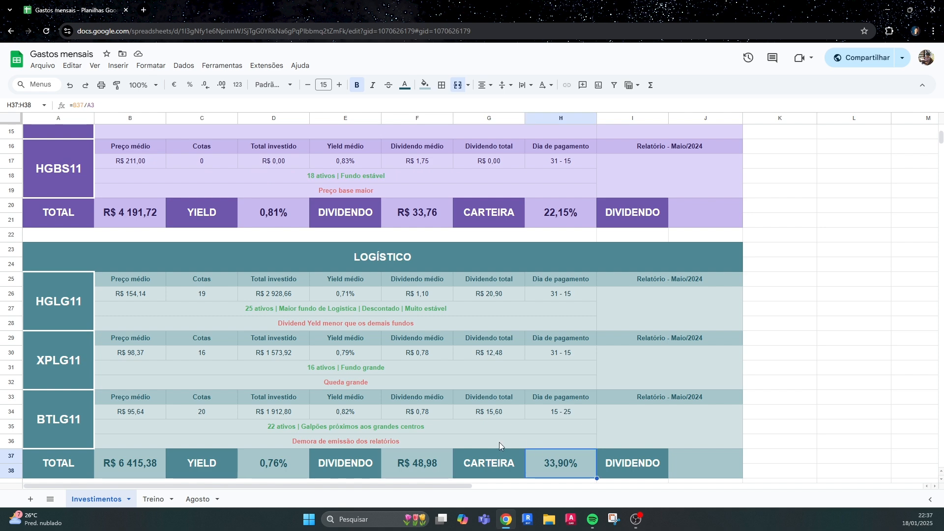
Return to the Agosto sheet and review the SAÍDAS table and its SALDO
scroll(499, 442, down, 1)
click(197, 500)
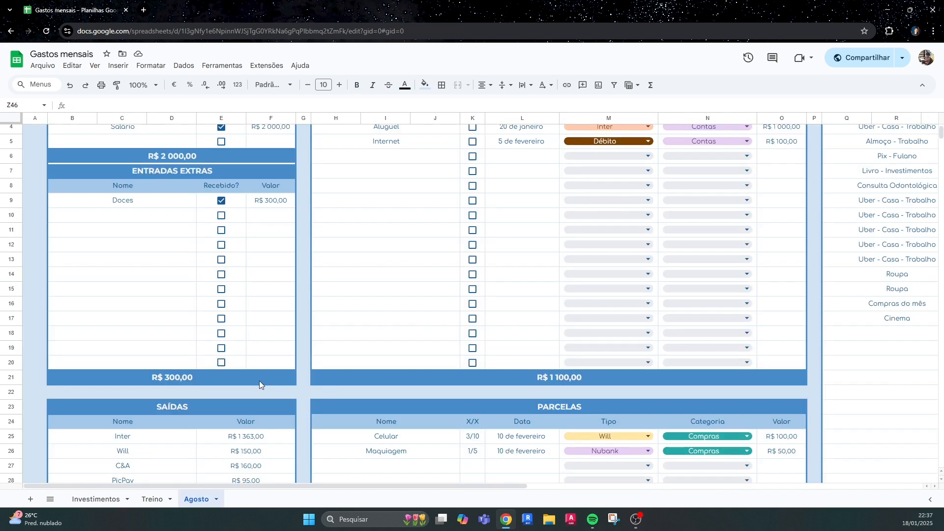
scroll(223, 461, down, 5)
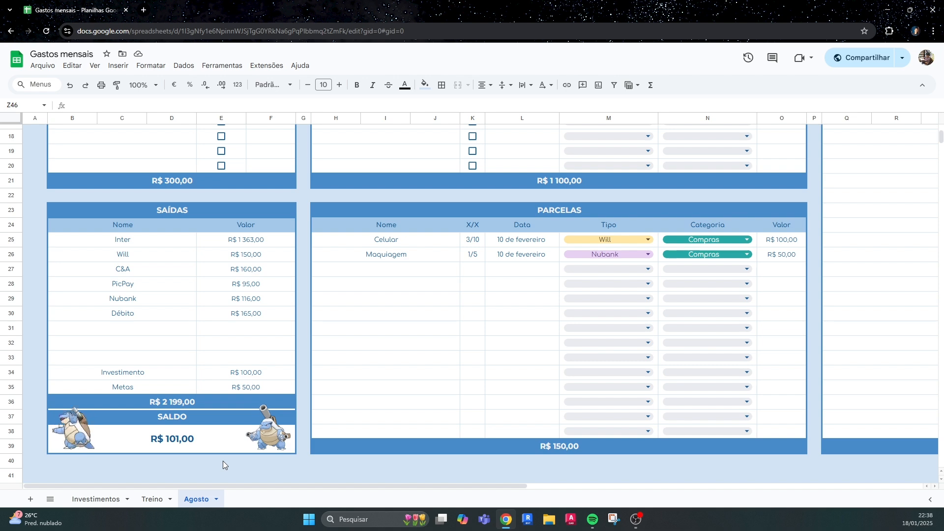